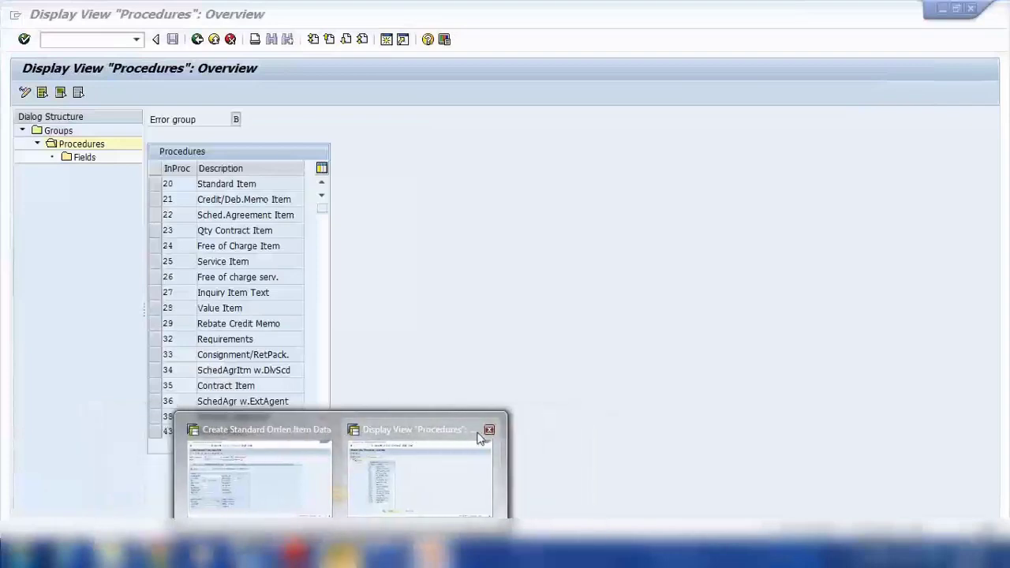
Switch to the standard order session and return from the item data to the order overview, acknowledging the delivery group messages
{"action": "left_click", "coordinate": [259, 474]}
{"action": "left_click", "coordinate": [111, 40]}
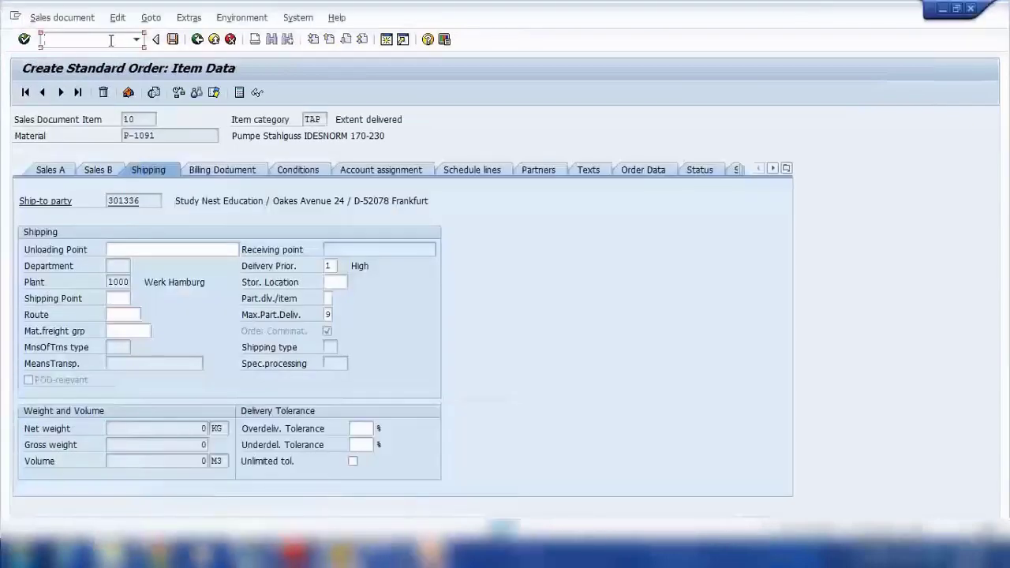
{"action": "left_click", "coordinate": [196, 39]}
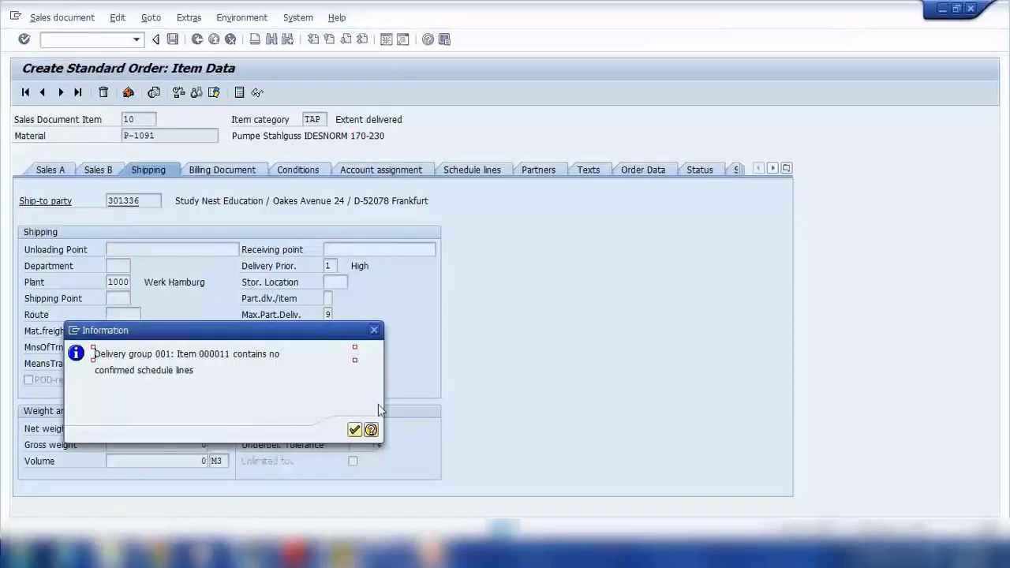
{"action": "left_click", "coordinate": [354, 430]}
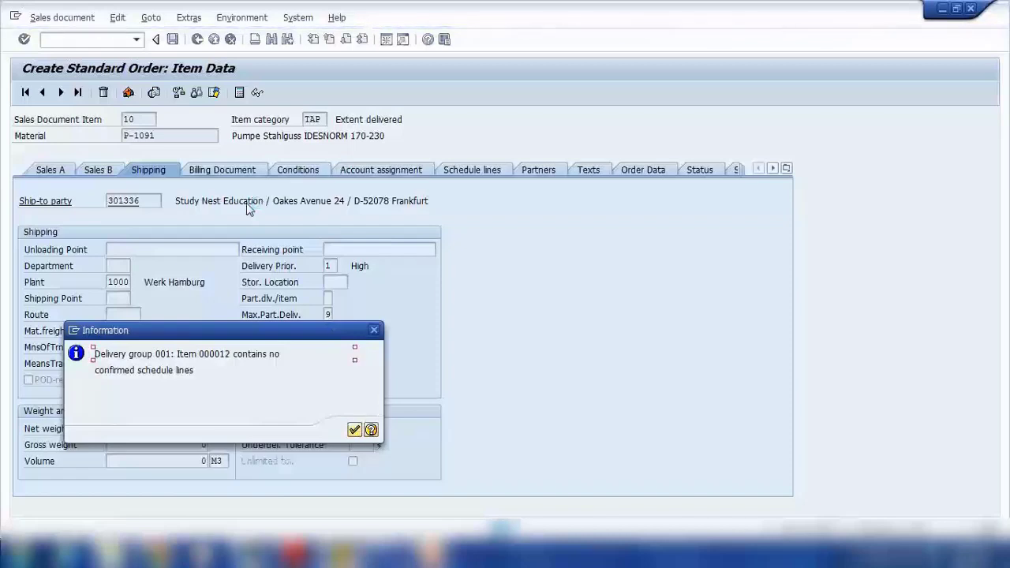
{"action": "left_click", "coordinate": [354, 430]}
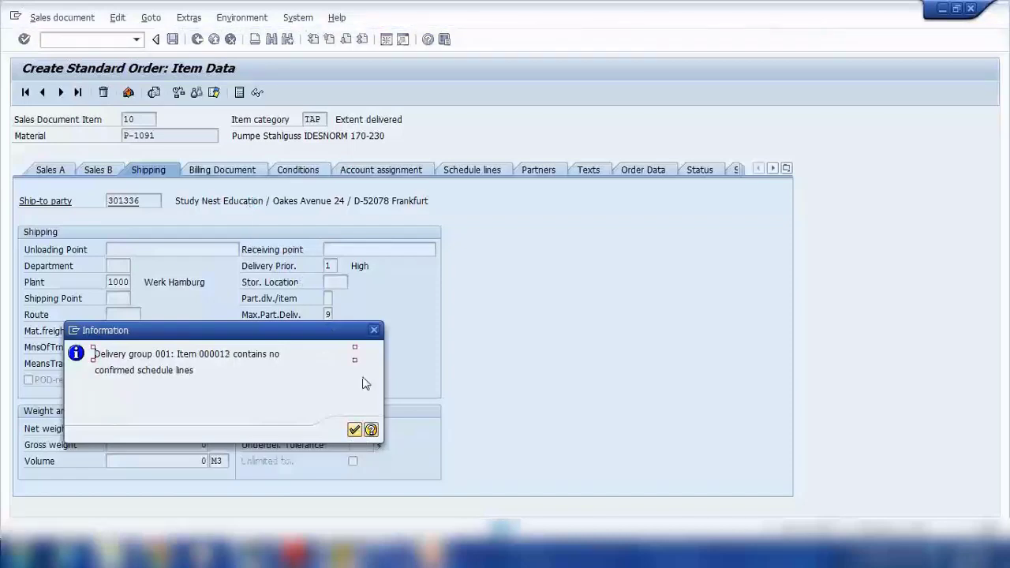
{"action": "left_click", "coordinate": [353, 430]}
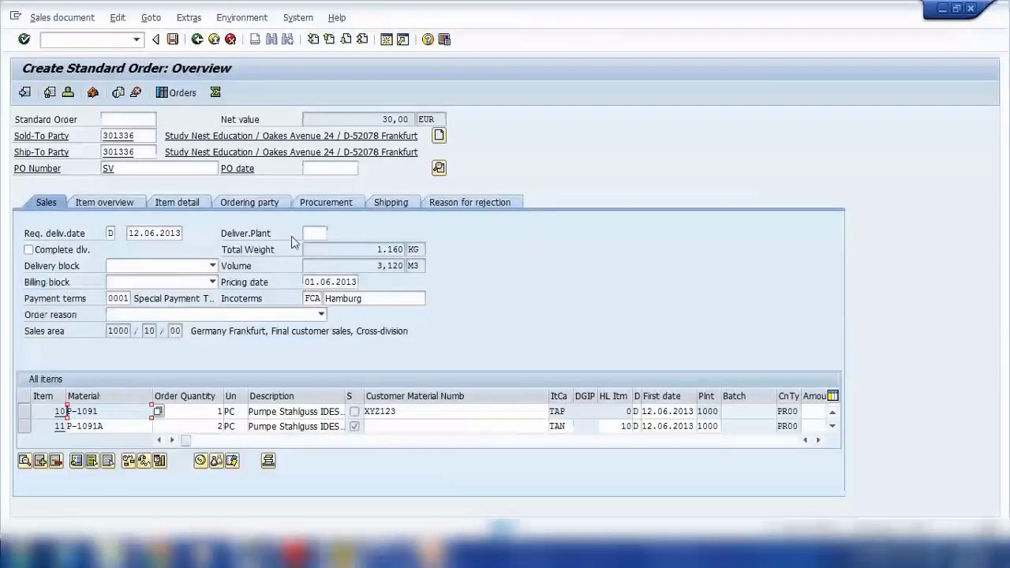
Open the partner data of the standard order's header
{"action": "left_click", "coordinate": [151, 17]}
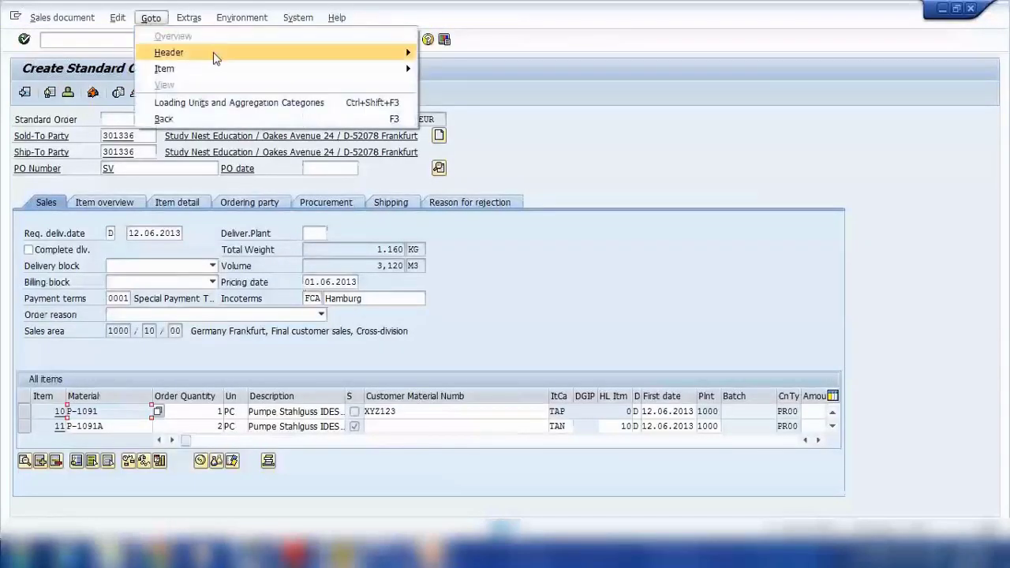
{"action": "mouse_move", "coordinate": [216, 56]}
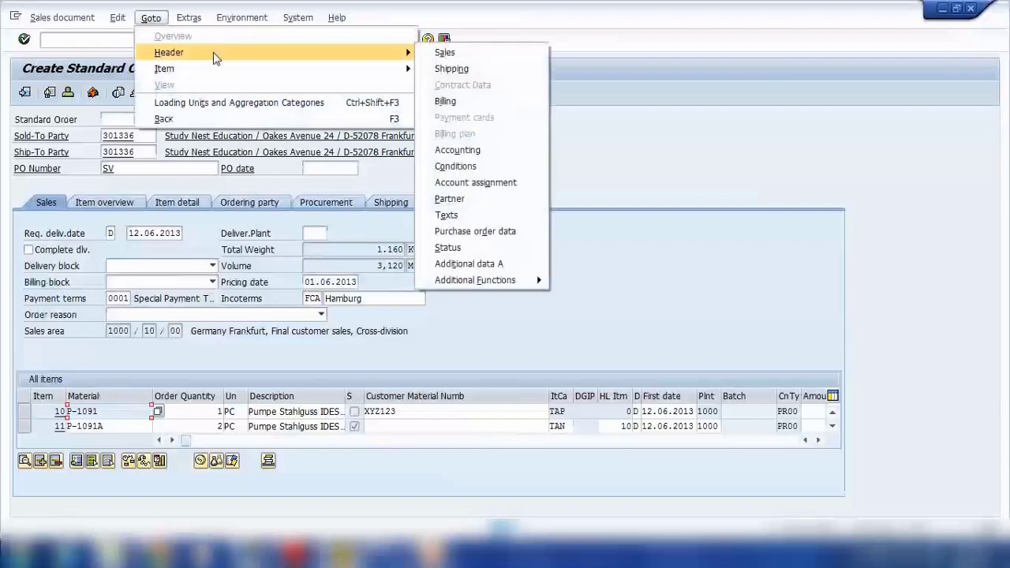
{"action": "left_click", "coordinate": [477, 199]}
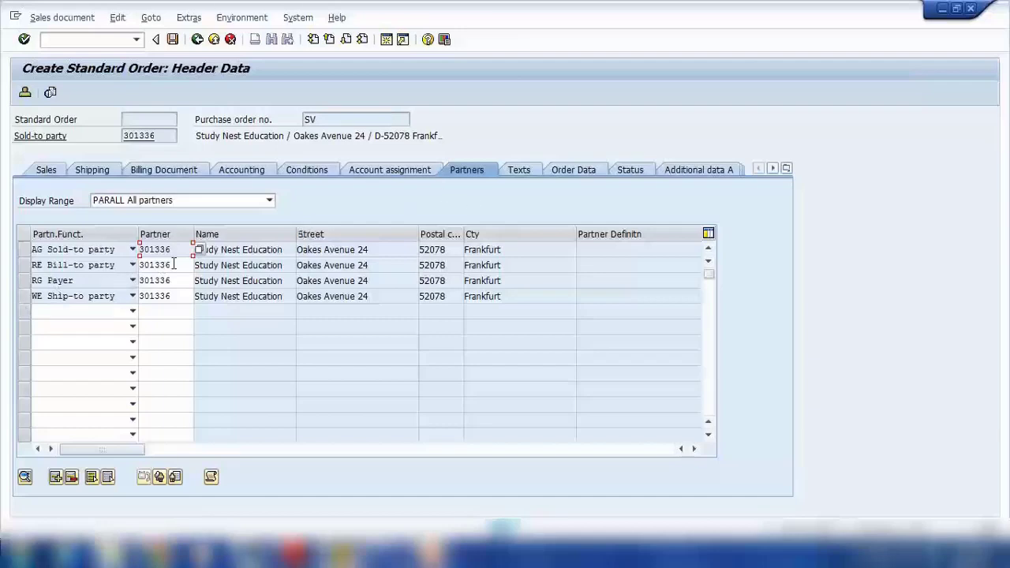
Examine the header partners assigned as sold-to party, bill-to party, payer and ship-to party, and return to the order overview
{"action": "left_click_drag", "start_coordinate": [284, 265], "coordinate": [167, 265]}
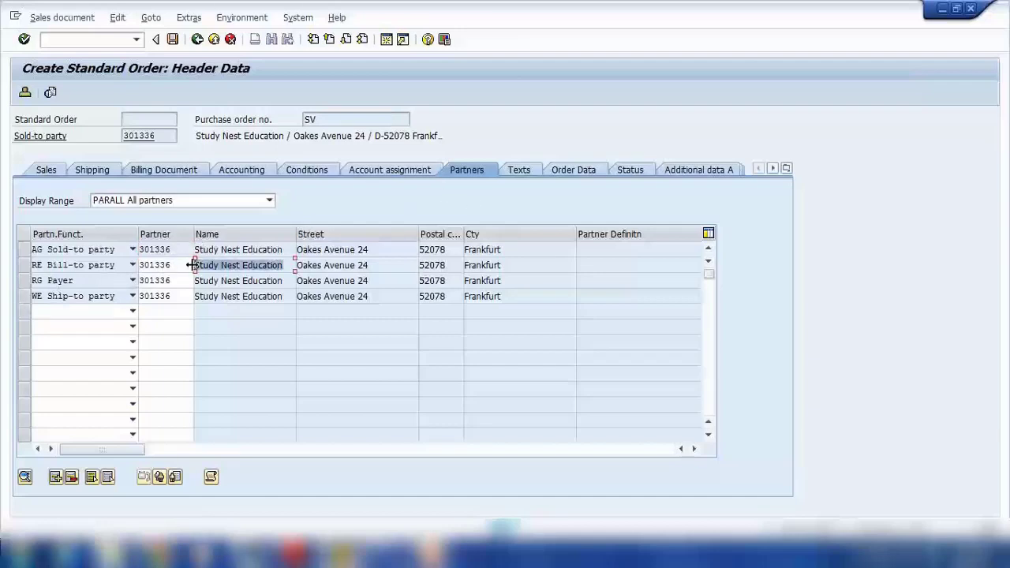
{"action": "double_click", "coordinate": [181, 266]}
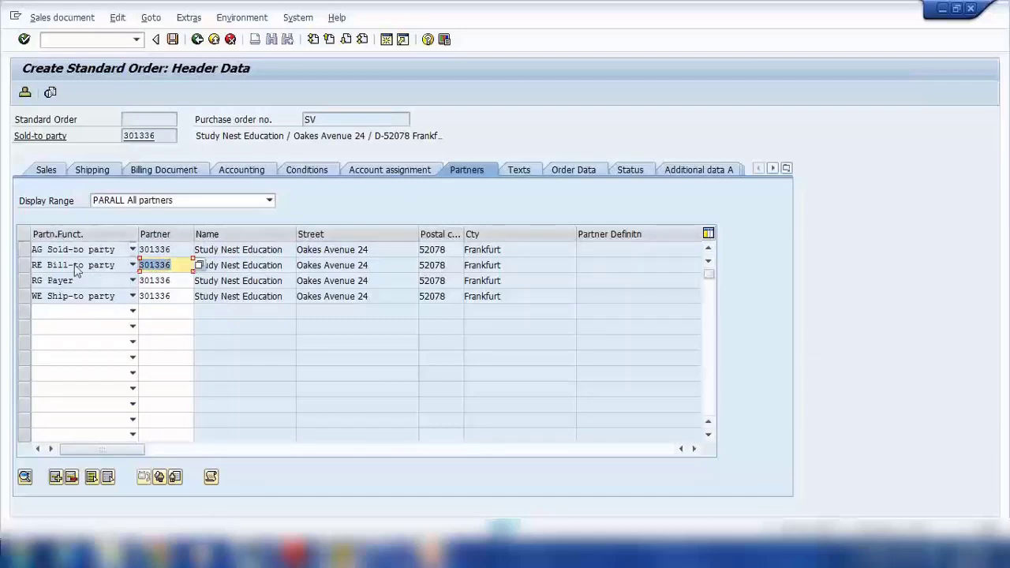
{"action": "left_click", "coordinate": [183, 280]}
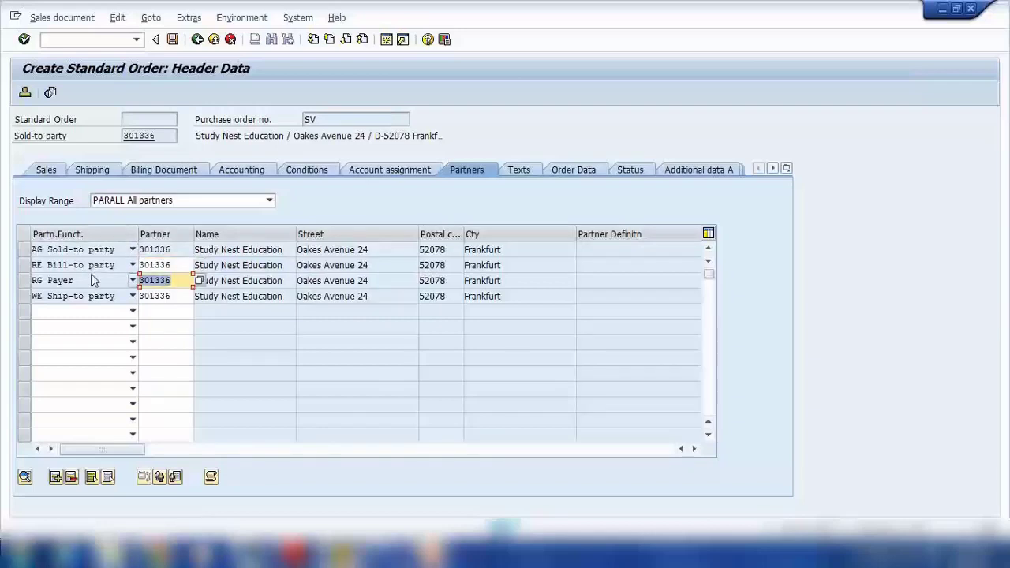
{"action": "left_click", "coordinate": [177, 296]}
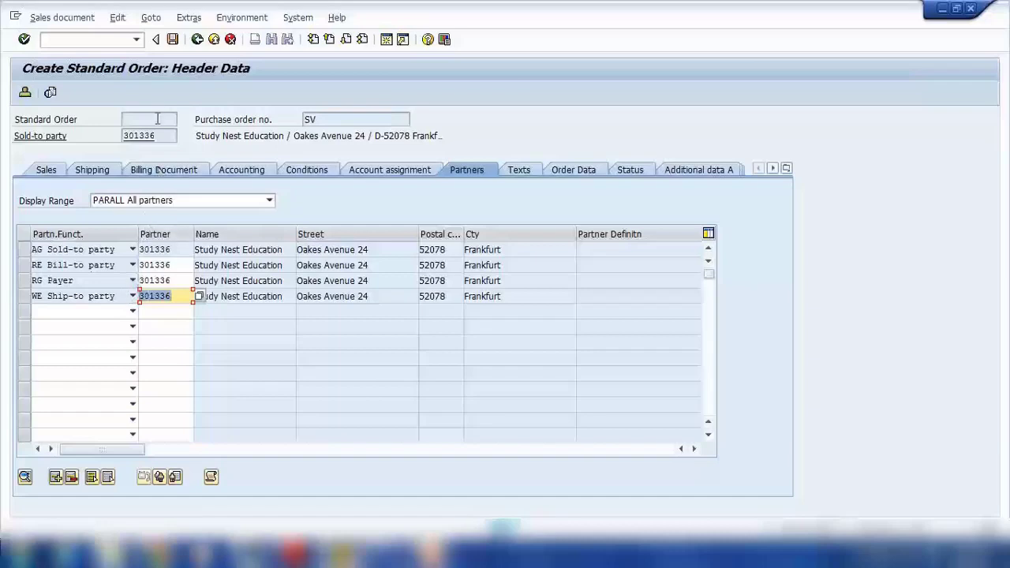
{"action": "left_click", "coordinate": [174, 251]}
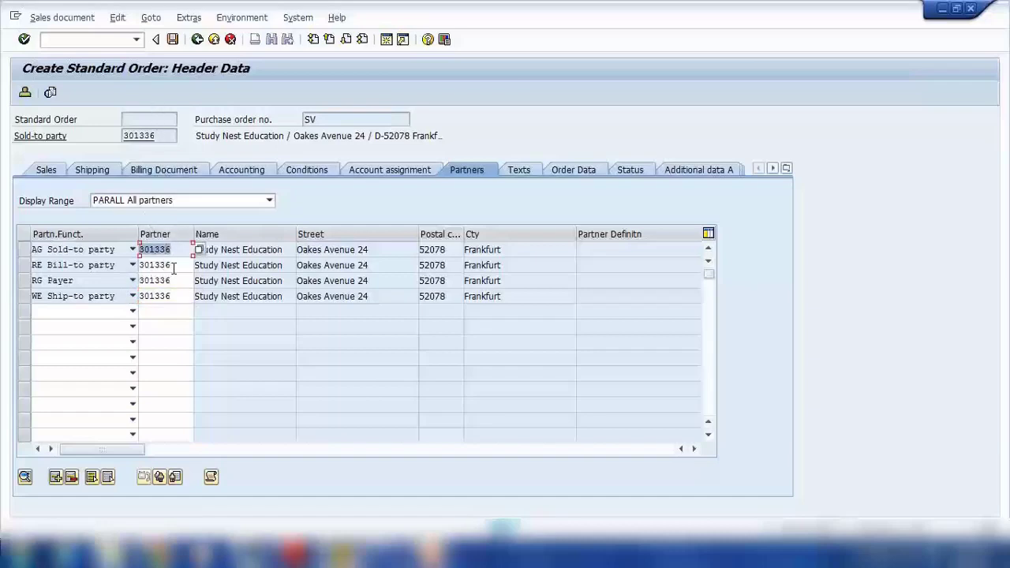
{"action": "left_click", "coordinate": [174, 266]}
{"action": "left_click", "coordinate": [161, 280]}
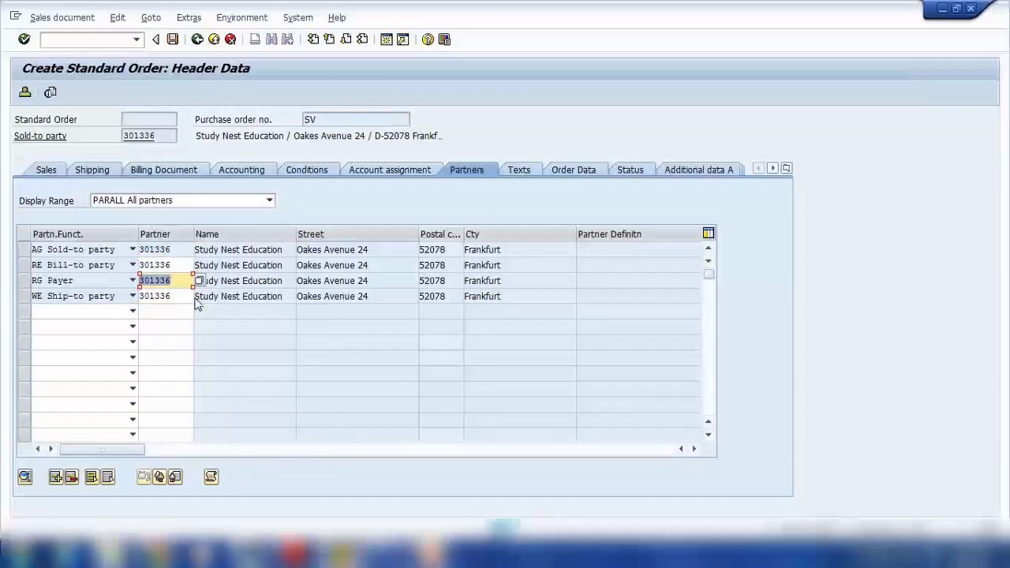
{"action": "left_click", "coordinate": [186, 295]}
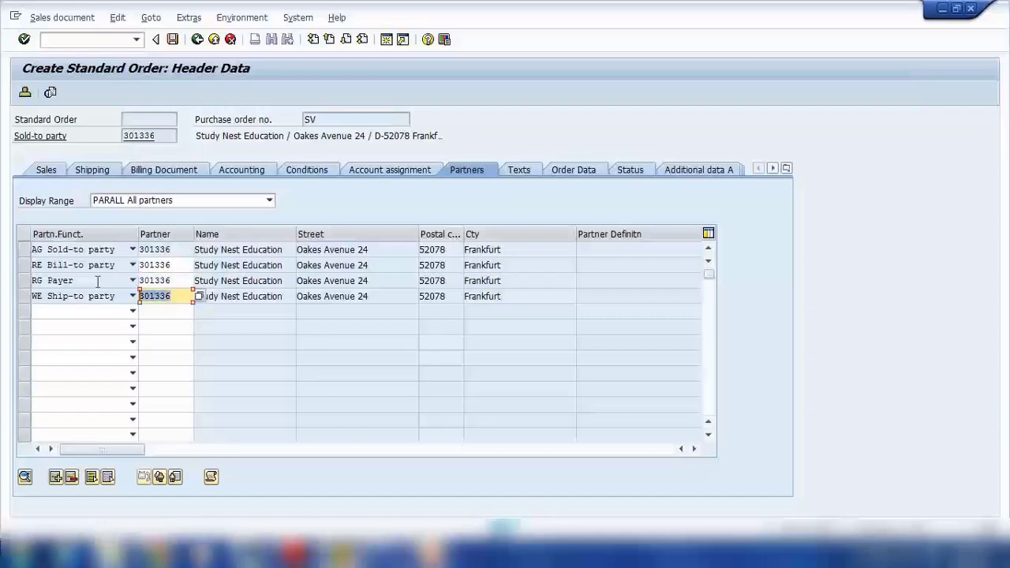
{"action": "left_click", "coordinate": [197, 39]}
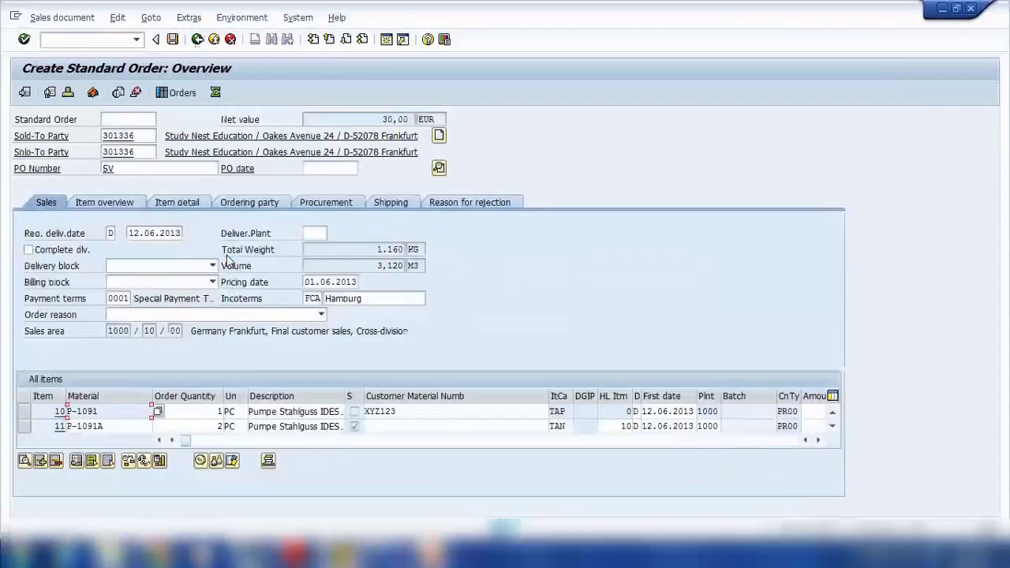
Display the partner data of item 10 and check the partners assigned as ship-to party, payer and bill-to party
{"action": "left_click", "coordinate": [25, 412]}
{"action": "left_click", "coordinate": [150, 18]}
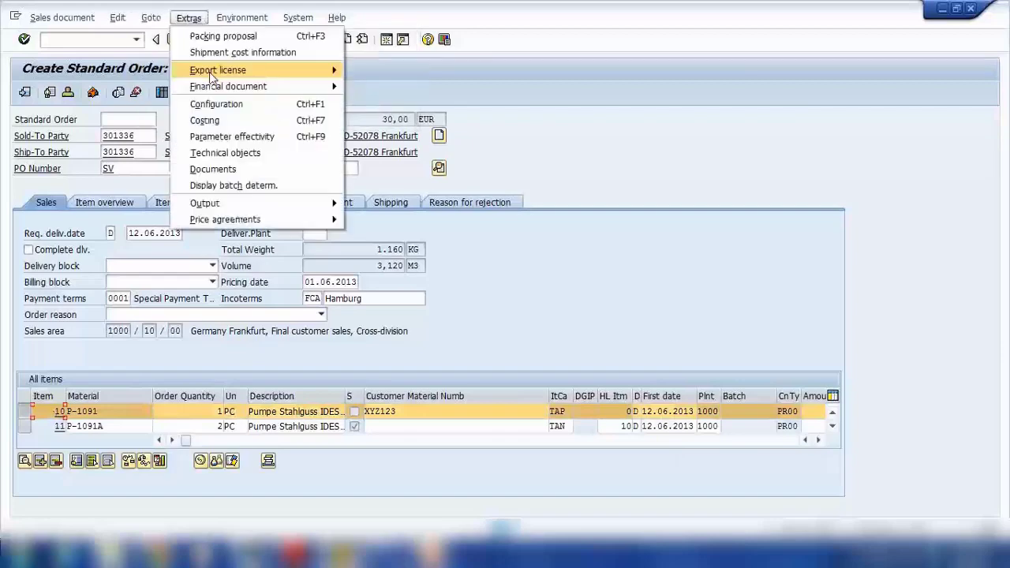
{"action": "mouse_move", "coordinate": [167, 69]}
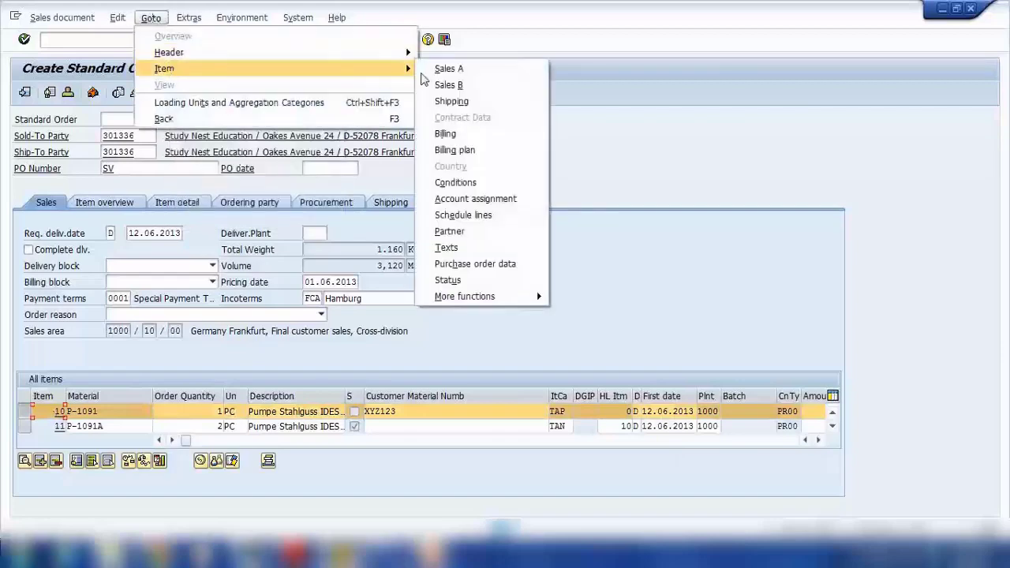
{"action": "left_click", "coordinate": [463, 235]}
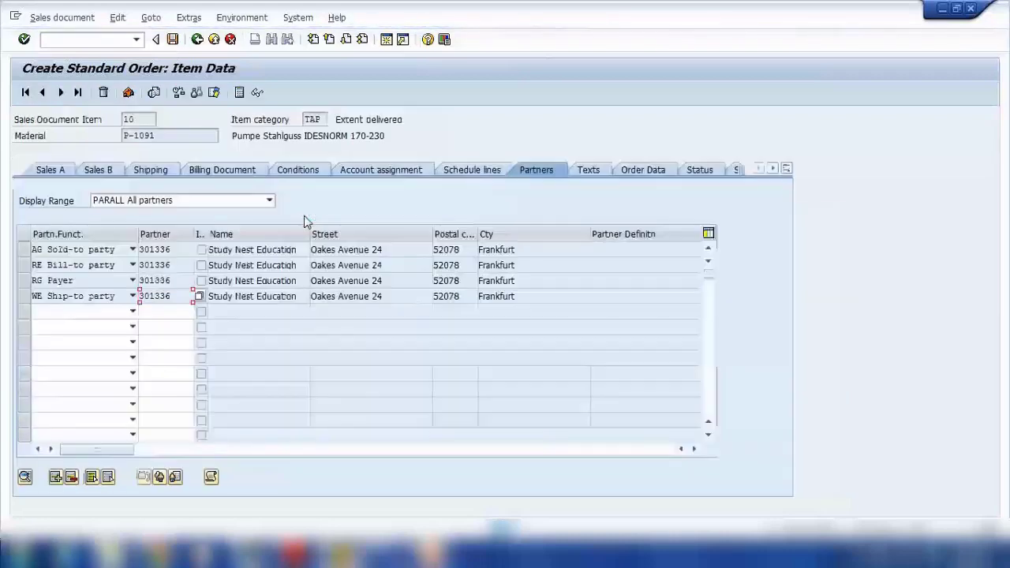
{"action": "double_click", "coordinate": [174, 297]}
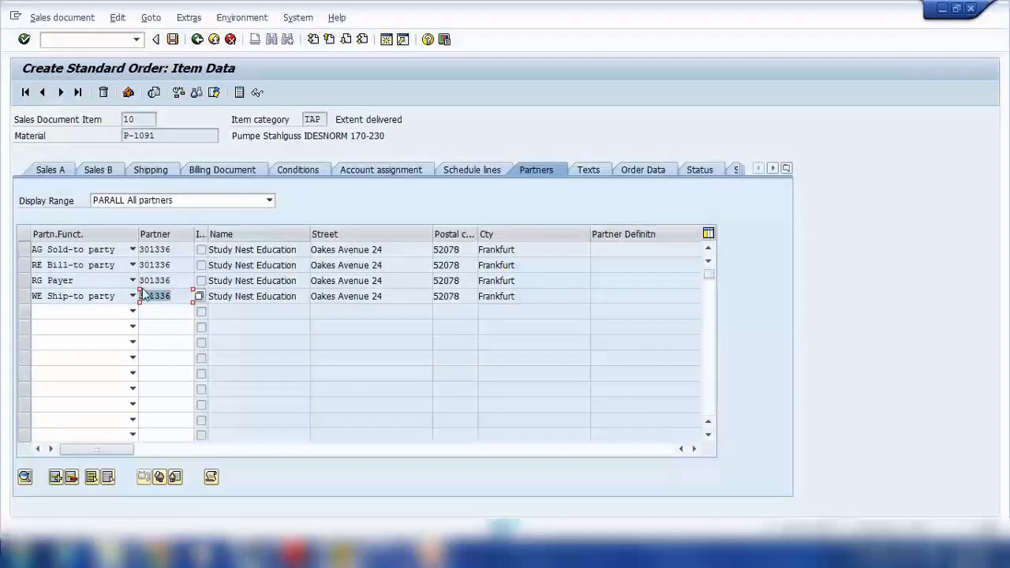
{"action": "double_click", "coordinate": [182, 281]}
{"action": "double_click", "coordinate": [154, 265]}
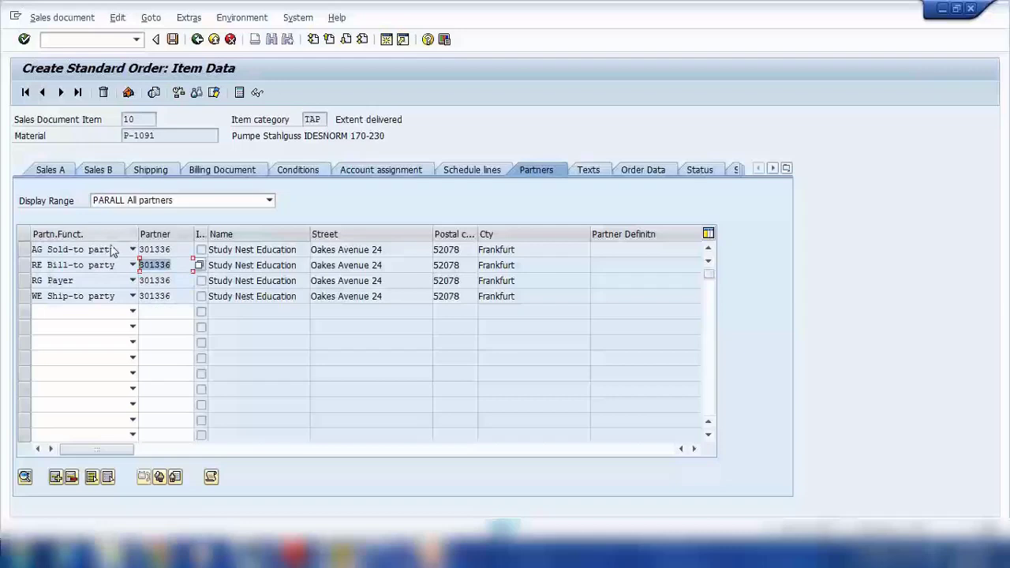
{"action": "left_click", "coordinate": [197, 40]}
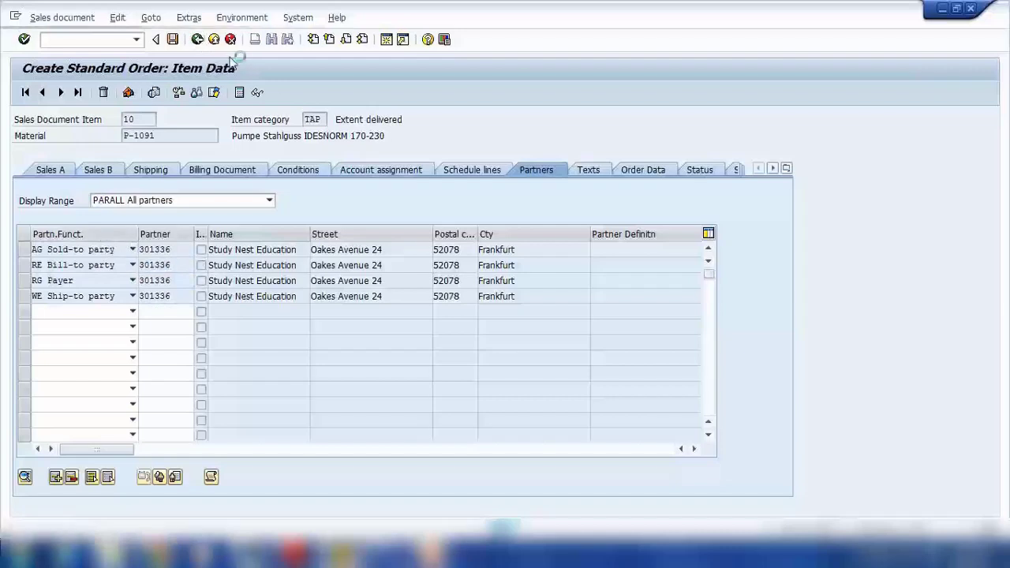
Leave the order for the customer change transaction and open the proposed customer in sales area 1000 / 10 / 00
{"action": "left_click", "coordinate": [70, 41]}
{"action": "type", "text": "/NVA01"}
{"action": "key", "text": "Return"}
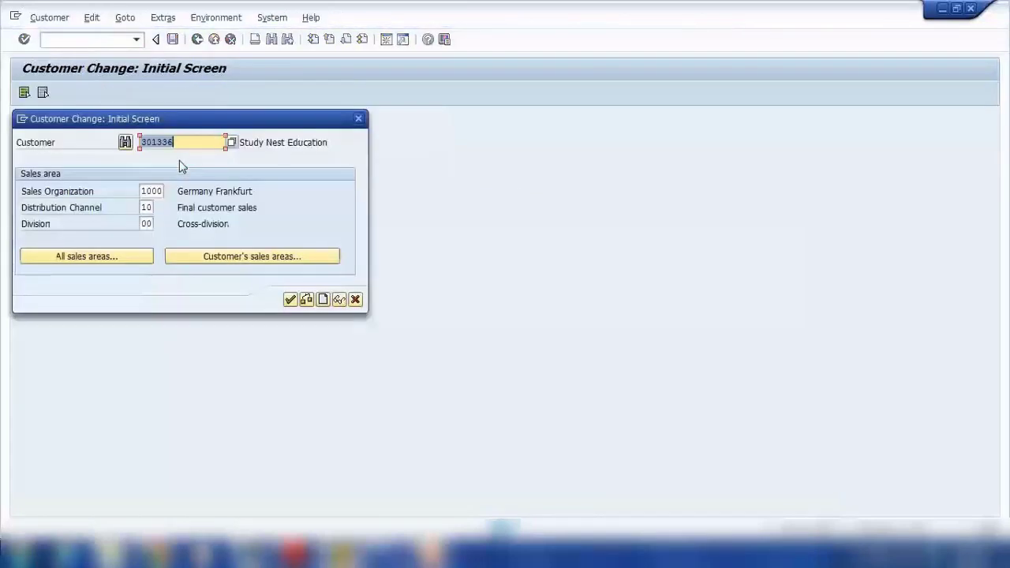
{"action": "key", "text": "Return"}
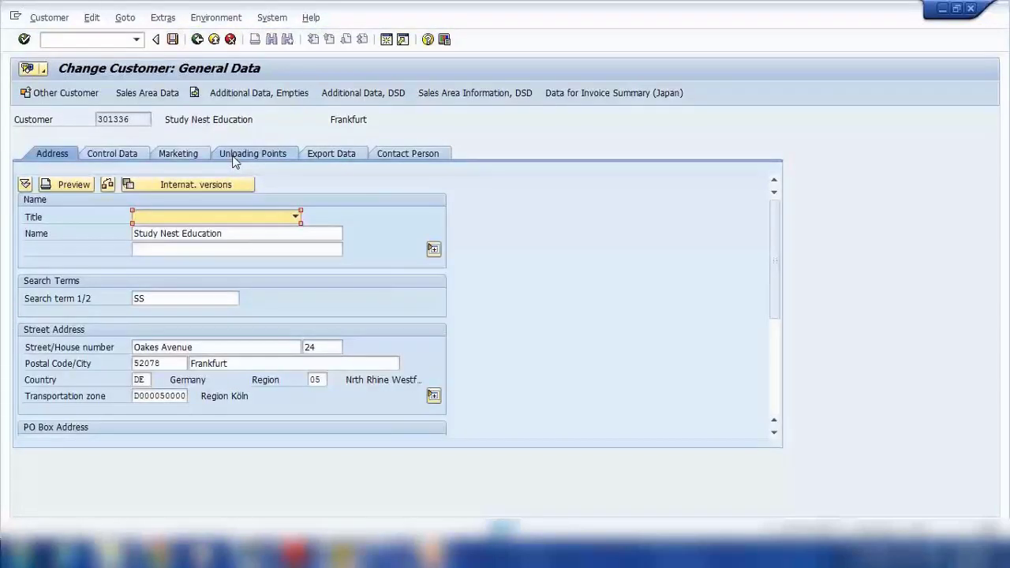
Display the partner functions in the customer's sales area data and examine the customer number assigned to each function
{"action": "left_click", "coordinate": [154, 93]}
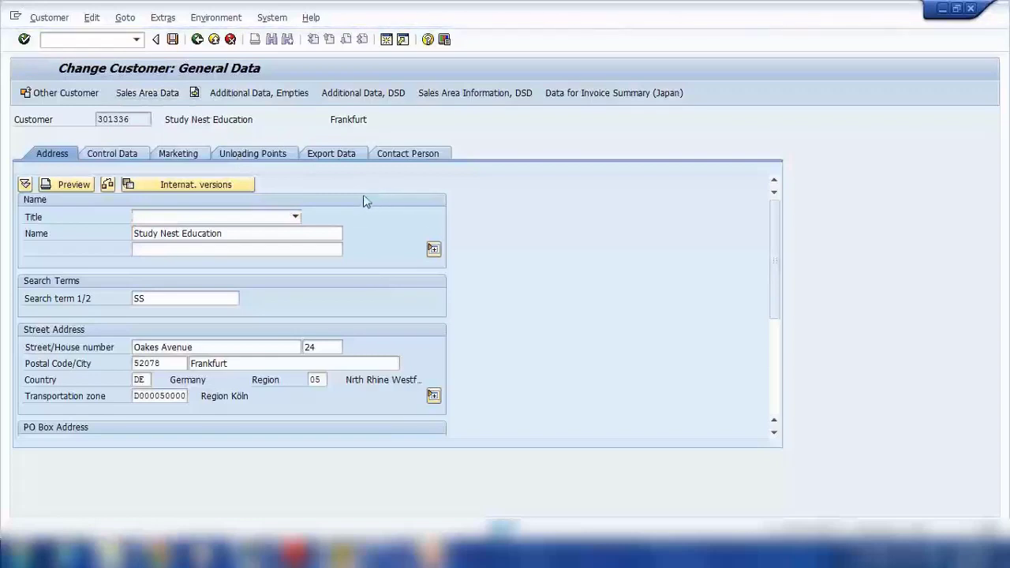
{"action": "left_click", "coordinate": [295, 205]}
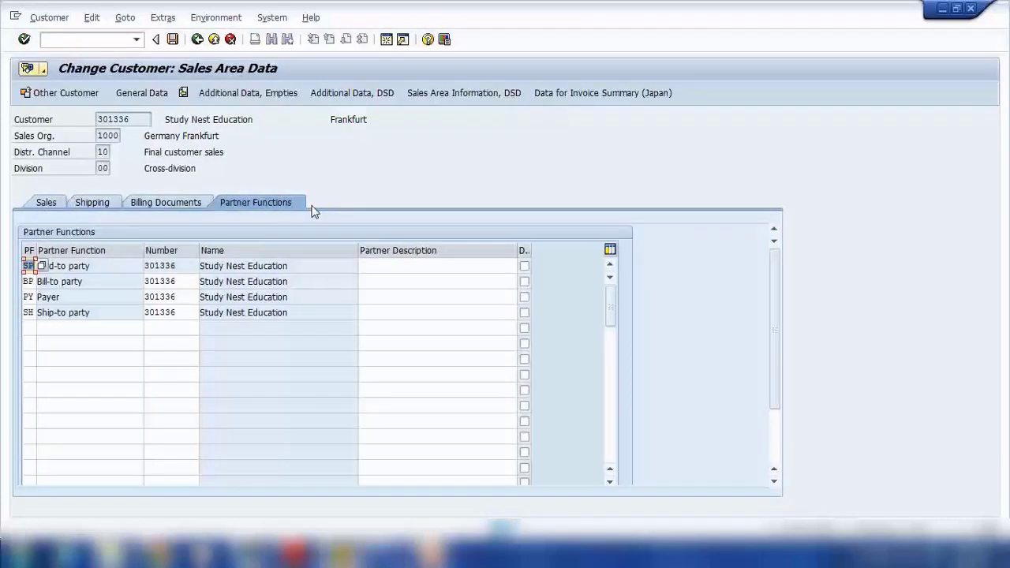
{"action": "left_click", "coordinate": [189, 281]}
{"action": "key", "text": "Down"}
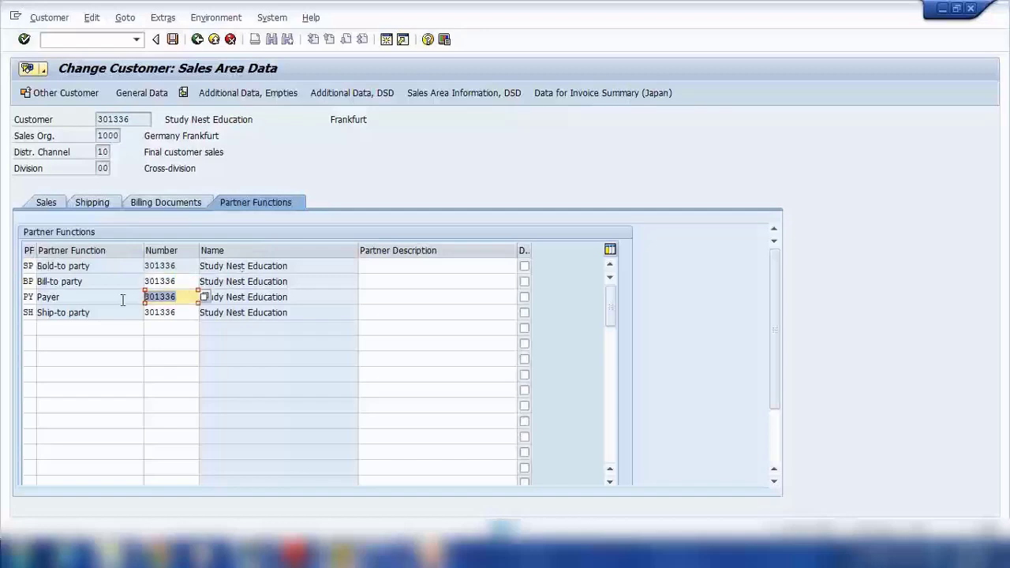
{"action": "key", "text": "Down"}
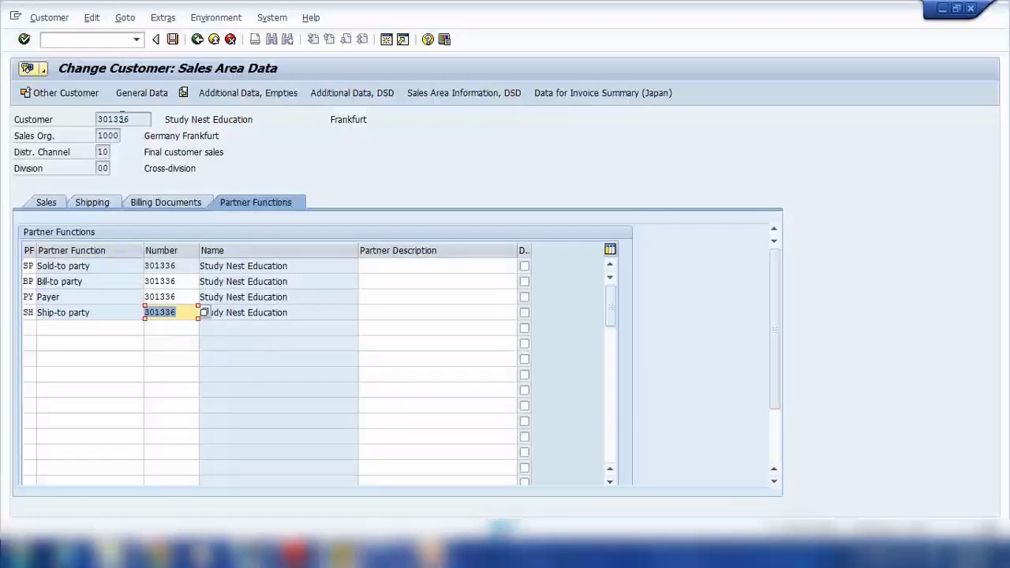
{"action": "key", "text": "Return"}
{"action": "left_click", "coordinate": [166, 269]}
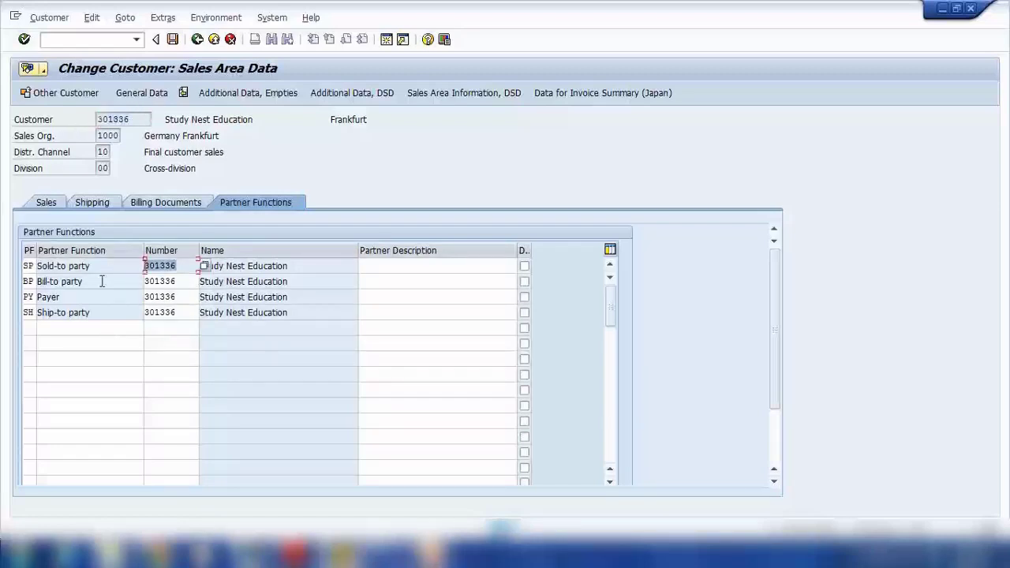
{"action": "left_click", "coordinate": [174, 298]}
{"action": "left_click", "coordinate": [175, 313]}
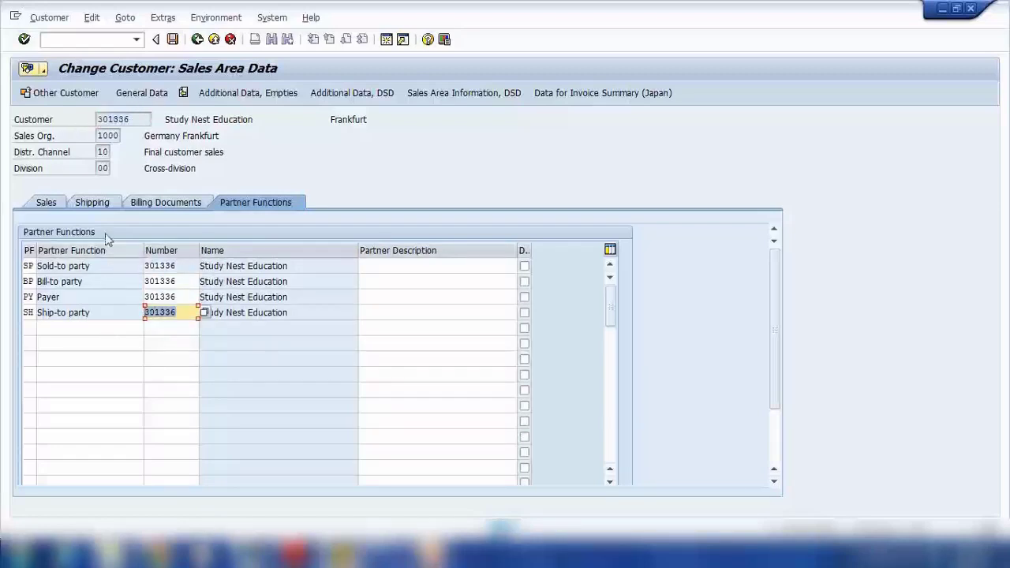
Review the customer's sales and shipping settings in the sales area data, and return to the partner functions
{"action": "left_click", "coordinate": [45, 203]}
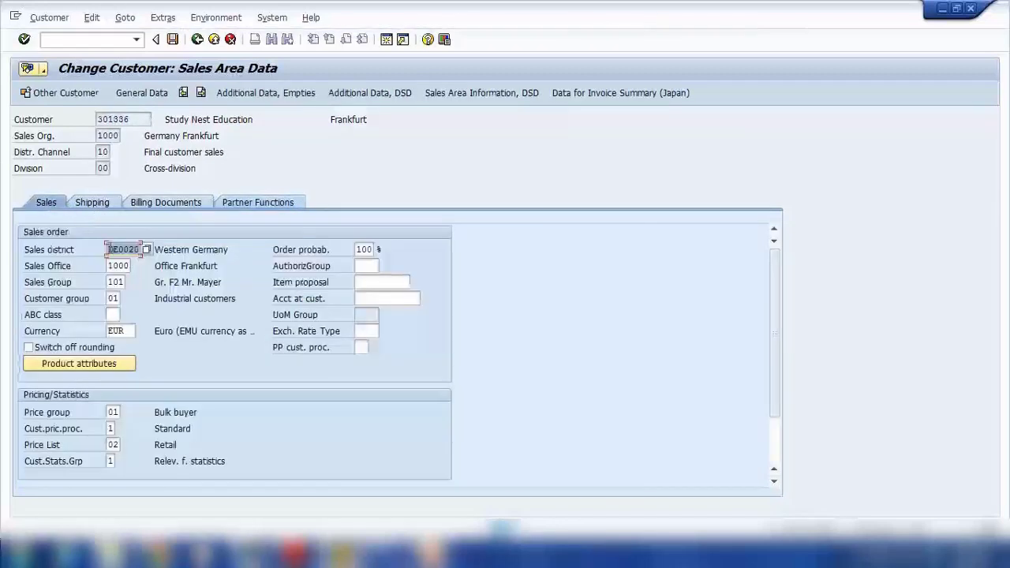
{"action": "left_click", "coordinate": [120, 331]}
{"action": "left_click", "coordinate": [105, 205]}
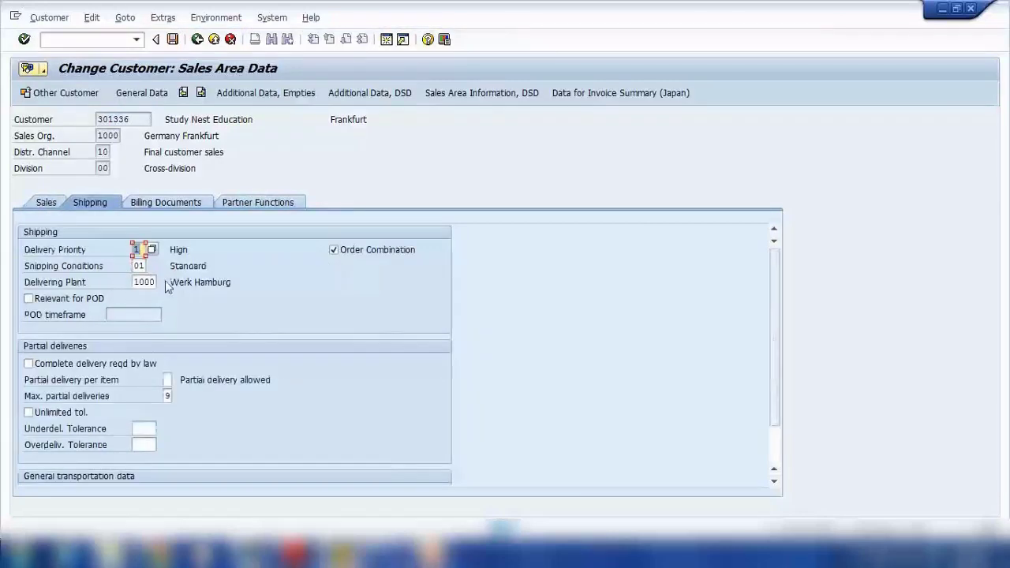
{"action": "left_click", "coordinate": [272, 203]}
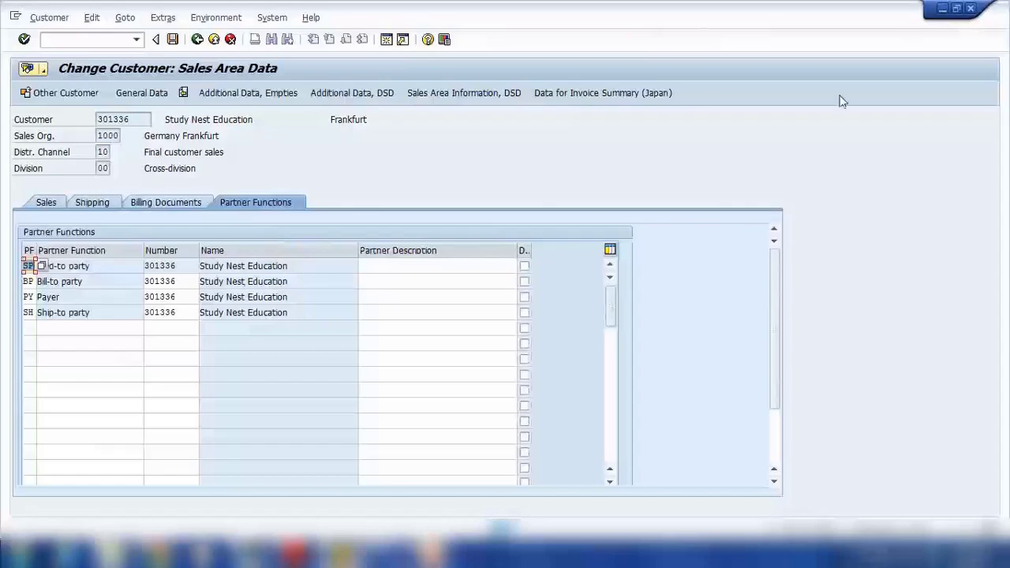
Switch to the "15 Business Partners" presentation in PowerPoint and start the slide show from the "Function and Significance of Partner Functions" slide
{"action": "left_click", "coordinate": [942, 10]}
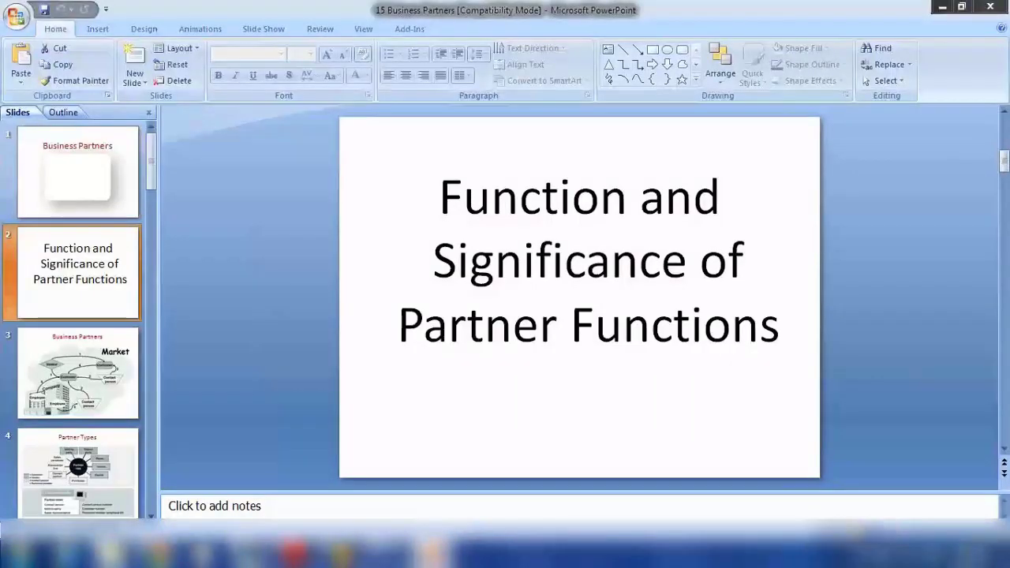
{"action": "left_click", "coordinate": [868, 527]}
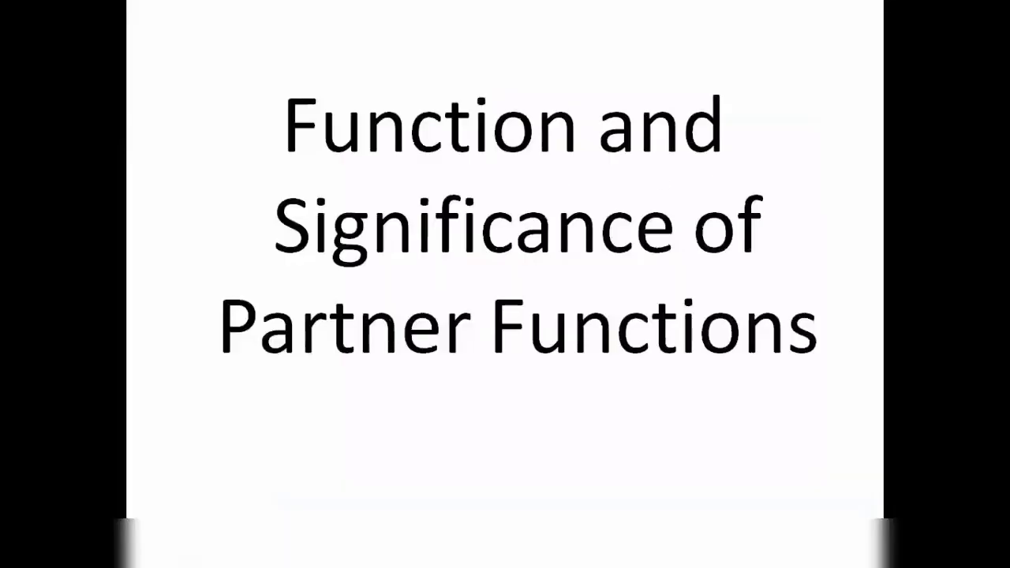
Advance the slide show to the "Business Partners" slide and end the show
{"action": "left_click", "coordinate": [527, 114]}
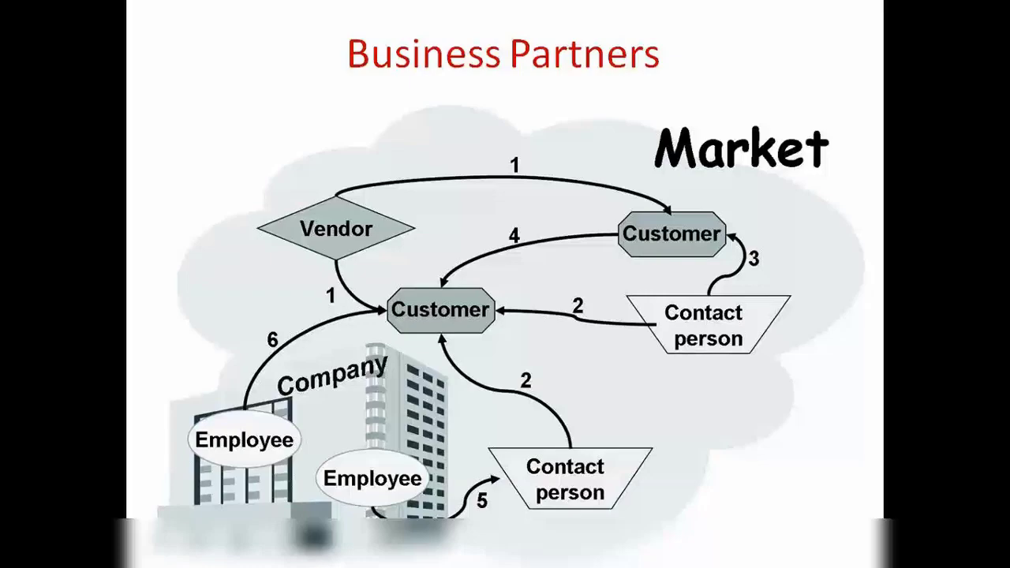
{"action": "key", "text": "Escape"}
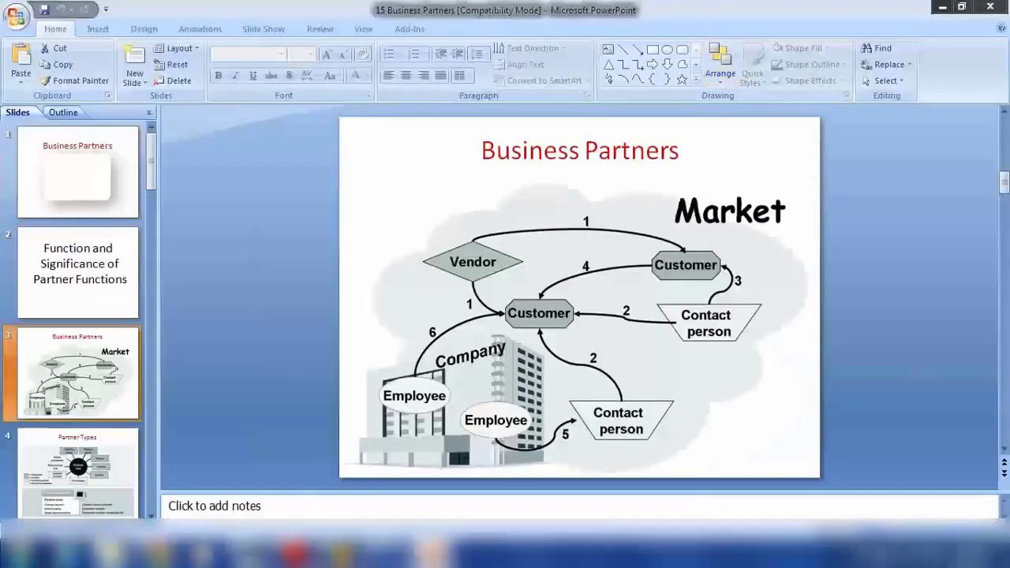
Switch to SAP, display the Customizing Implementation Guide and expand Basic Functions under Sales and Distribution
{"action": "key", "text": "alt+Tab"}
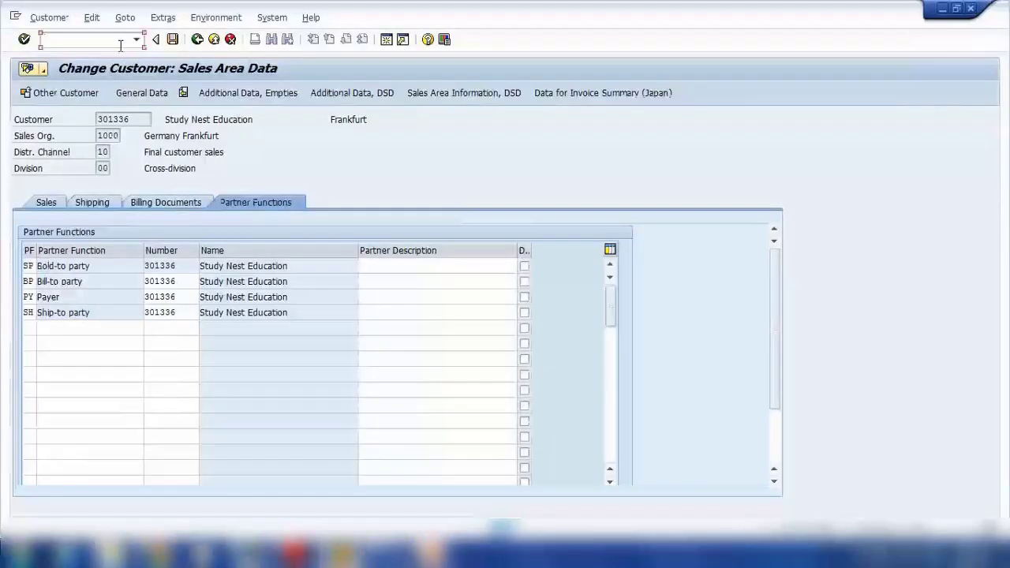
{"action": "key", "text": "Return"}
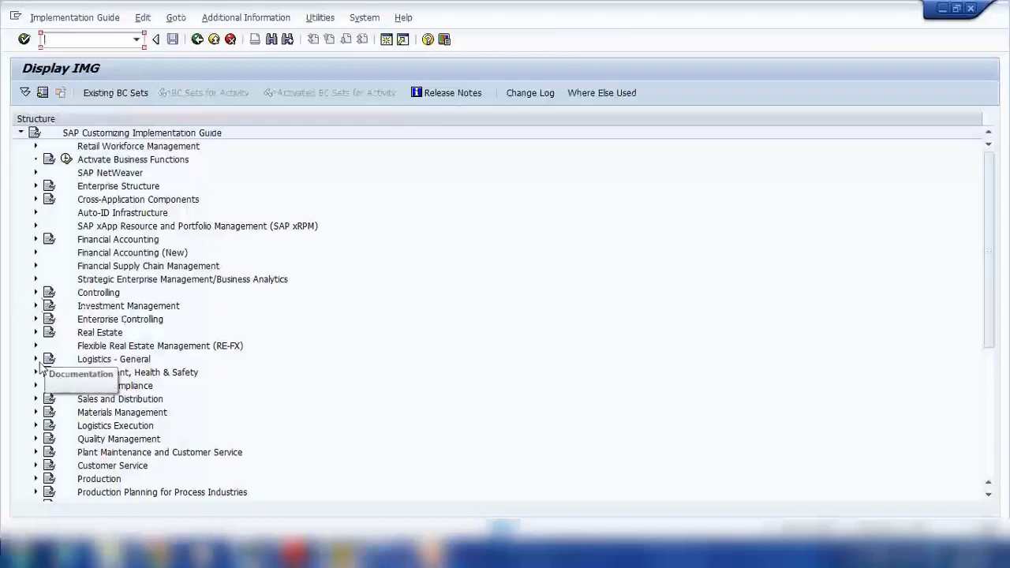
{"action": "left_click", "coordinate": [35, 398]}
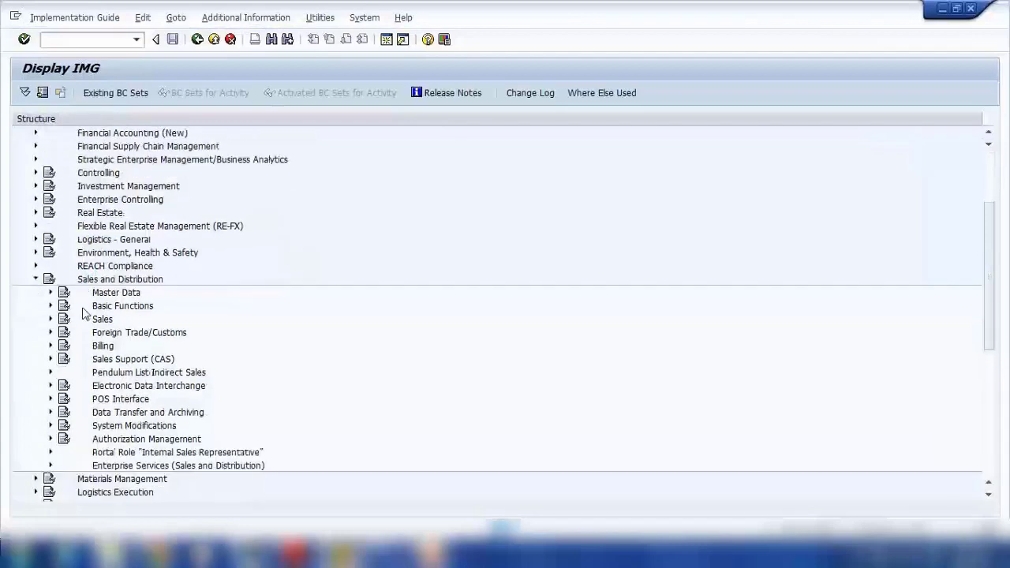
{"action": "left_click", "coordinate": [50, 280]}
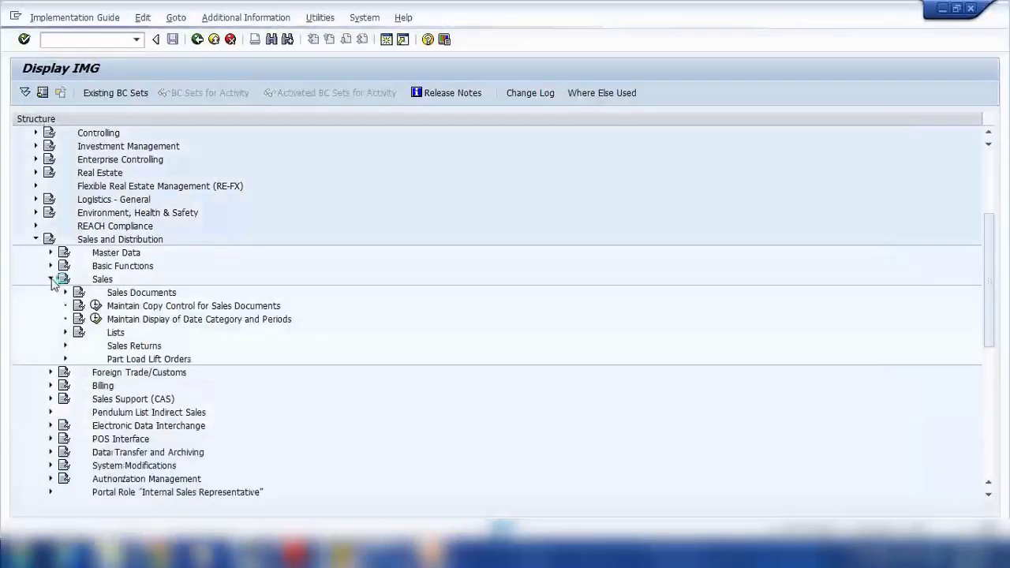
{"action": "left_click", "coordinate": [50, 280]}
{"action": "left_click", "coordinate": [51, 266]}
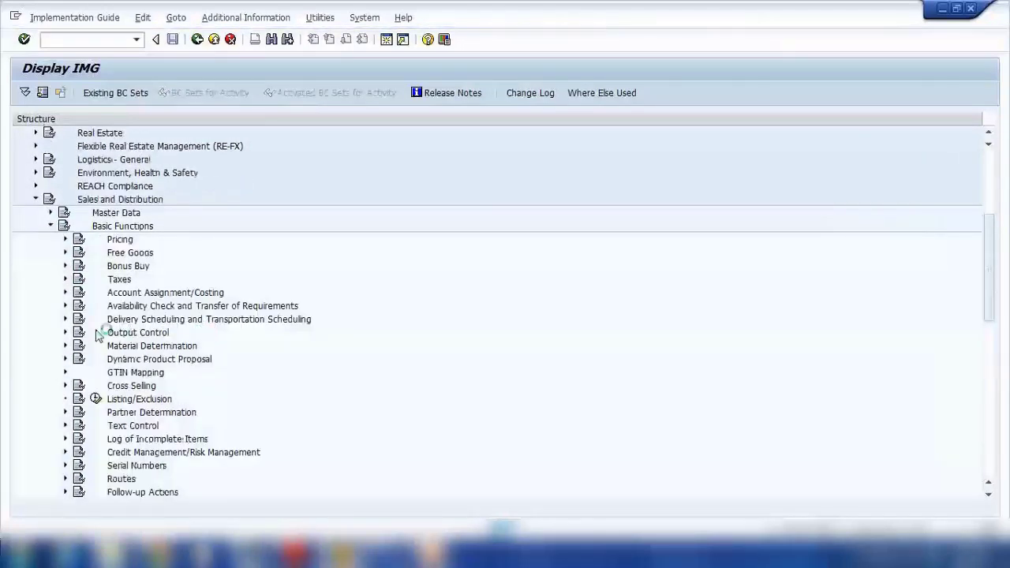
Open the list of partner determination setup activities under Partner Determination in Basic Functions
{"action": "scroll", "coordinate": [95, 336], "scroll_direction": "down", "scroll_amount": 2}
{"action": "scroll", "coordinate": [96, 335], "scroll_direction": "down", "scroll_amount": 1}
{"action": "left_click", "coordinate": [169, 333]}
{"action": "left_click", "coordinate": [66, 332]}
{"action": "left_click", "coordinate": [111, 345]}
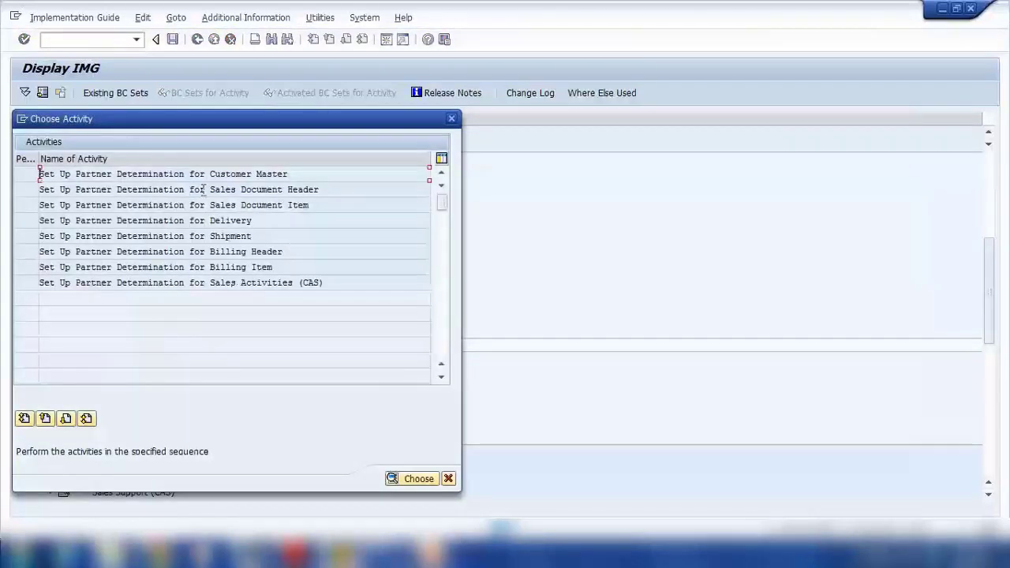
Choose "Set Up Partner Determination for Customer Master" and display the Partner Functions overview
{"action": "left_click", "coordinate": [233, 193]}
{"action": "left_click", "coordinate": [235, 221]}
{"action": "left_click", "coordinate": [231, 175]}
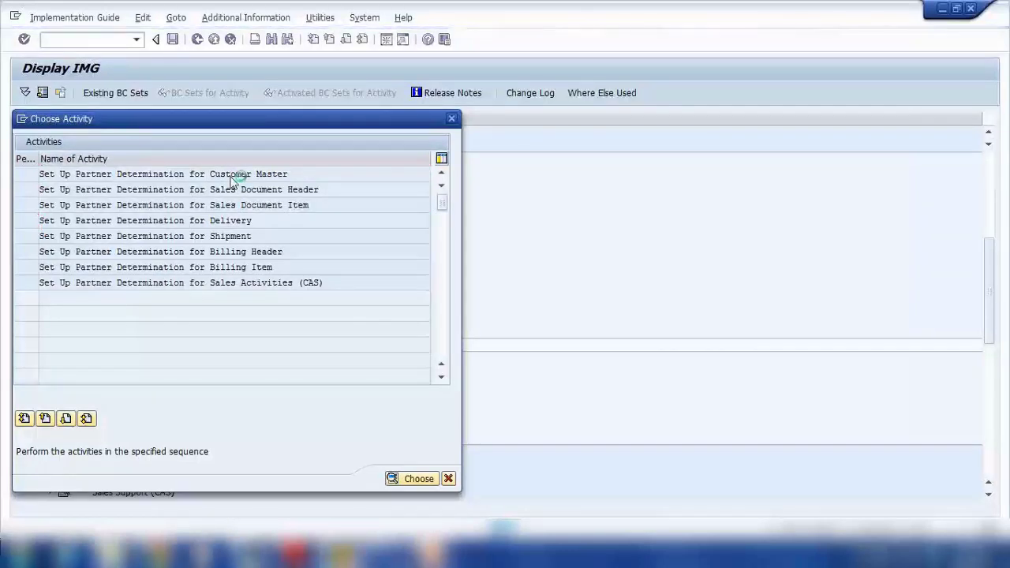
{"action": "double_click", "coordinate": [232, 178]}
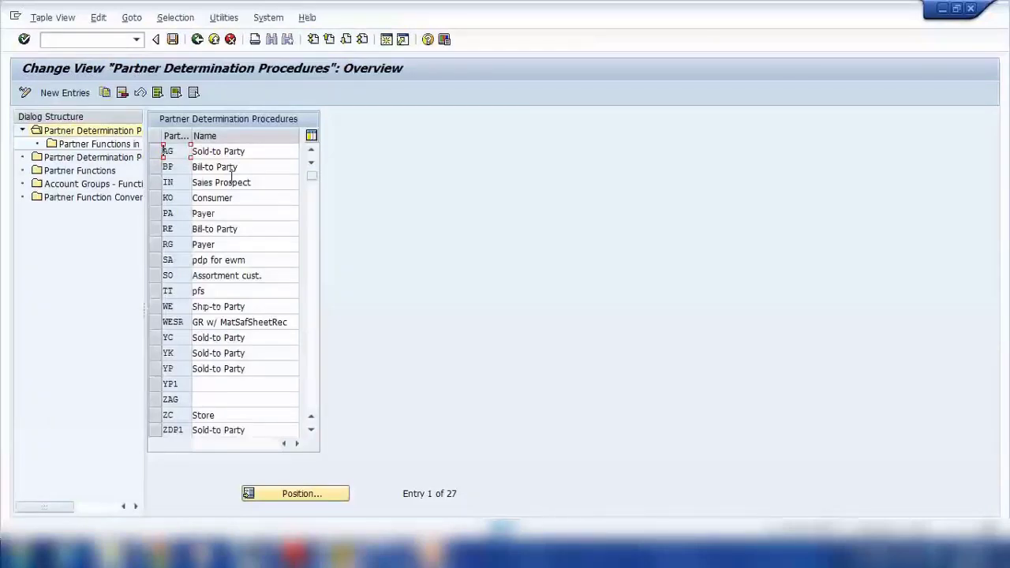
{"action": "double_click", "coordinate": [82, 172]}
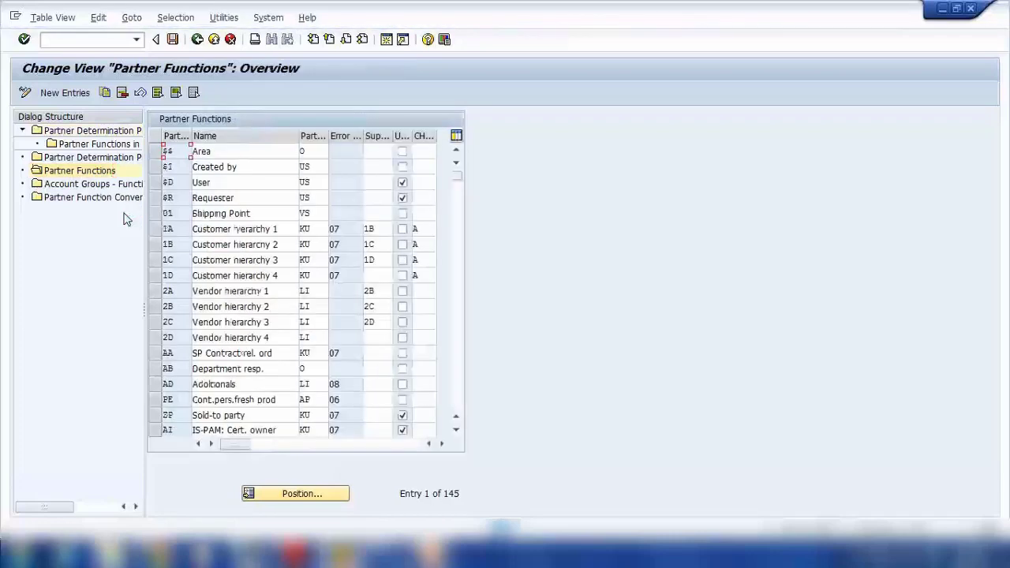
Look through the partner functions overview and locate the Bill-to party and Payer entries
{"action": "double_click", "coordinate": [251, 230]}
{"action": "scroll", "coordinate": [251, 231], "scroll_direction": "down", "scroll_amount": 2}
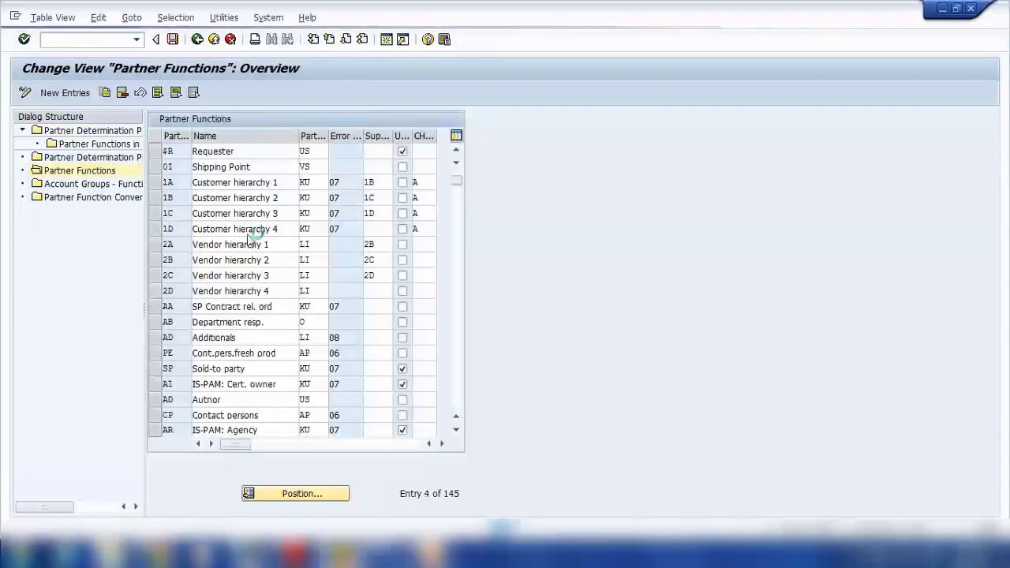
{"action": "scroll", "coordinate": [232, 347], "scroll_direction": "down", "scroll_amount": 1}
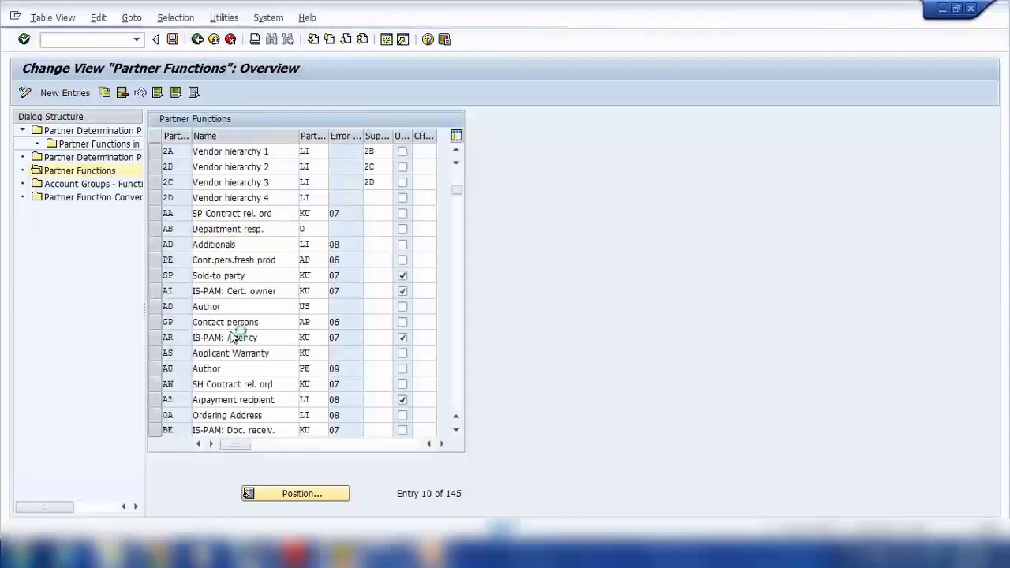
{"action": "scroll", "coordinate": [233, 331], "scroll_direction": "down", "scroll_amount": 1}
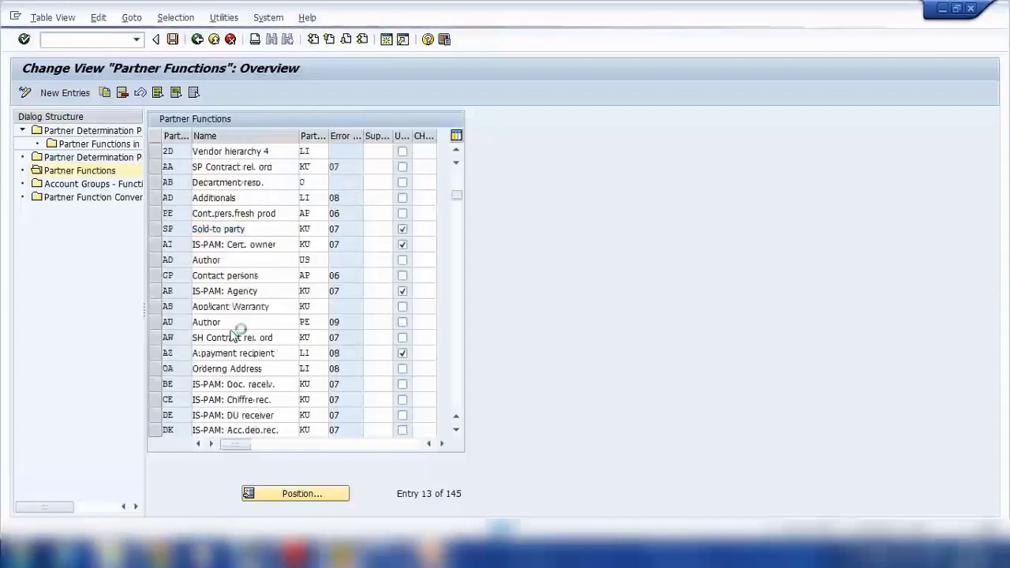
{"action": "key", "text": "Page_Down"}
{"action": "key", "text": "Page_Down"}
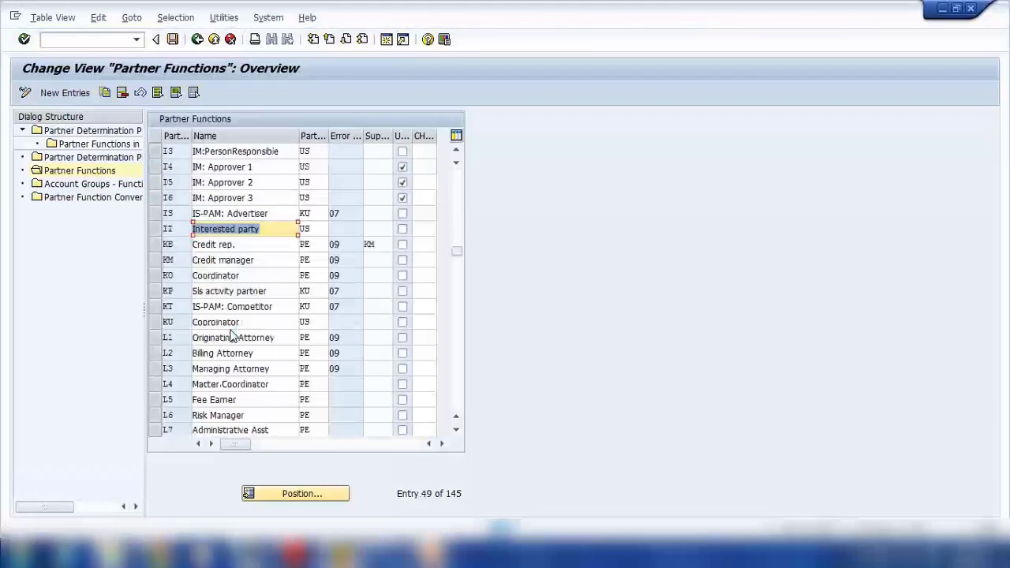
{"action": "key", "text": "Page_Down"}
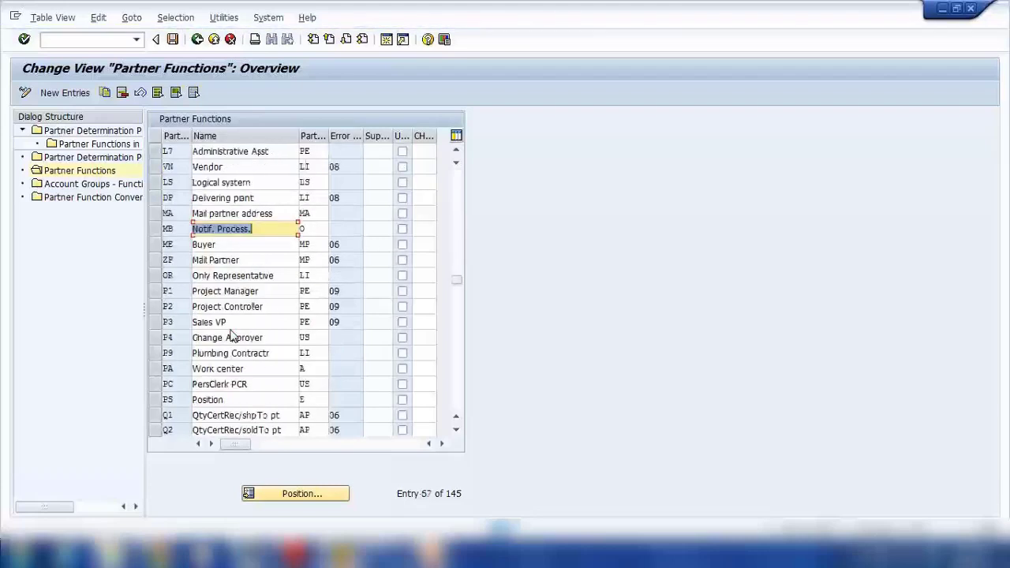
{"action": "key", "text": "Page_Down"}
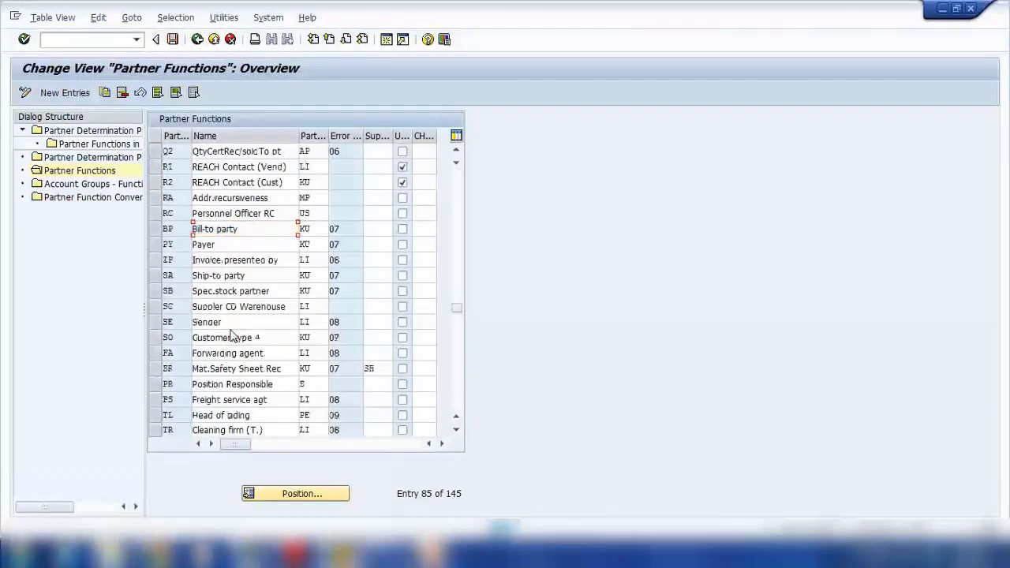
{"action": "key", "text": "Page_Down"}
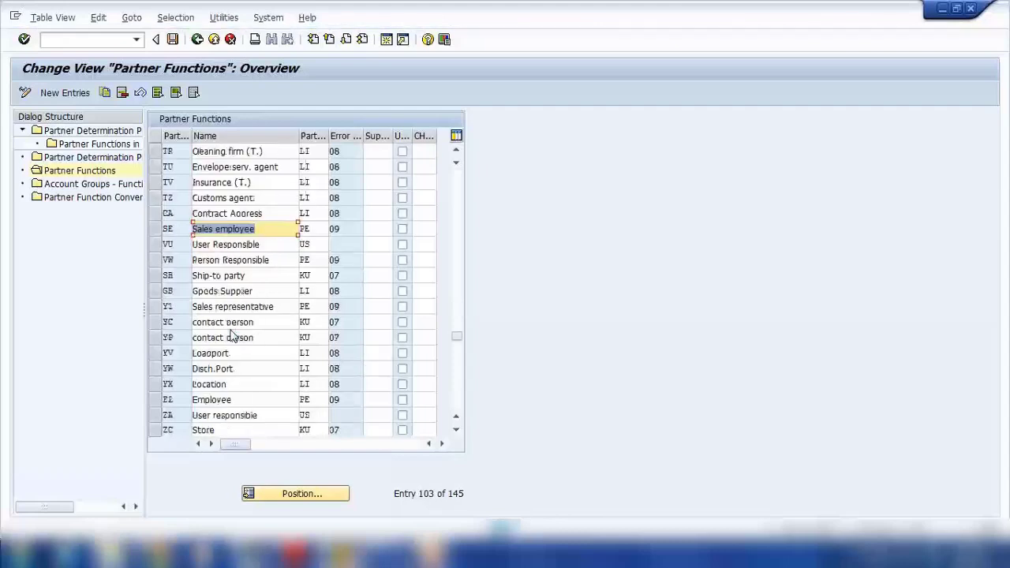
{"action": "key", "text": "Page_Up"}
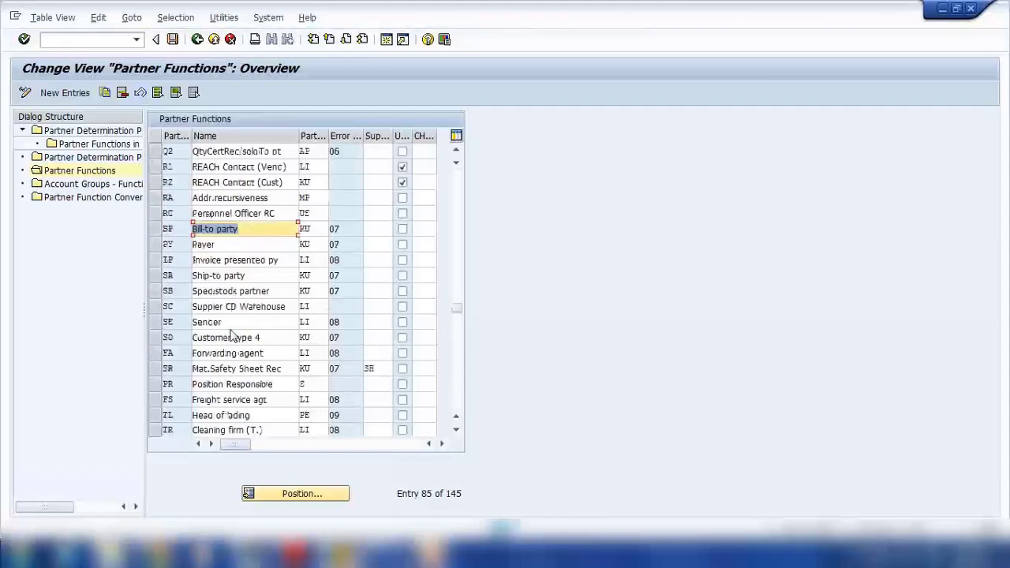
{"action": "key", "text": "Page_Up"}
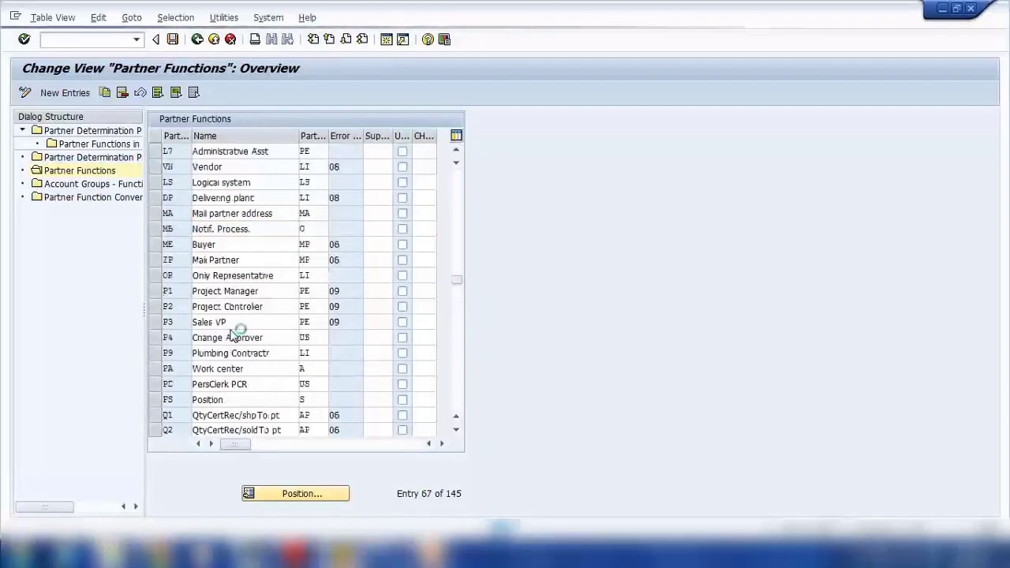
{"action": "key", "text": "Page_Down"}
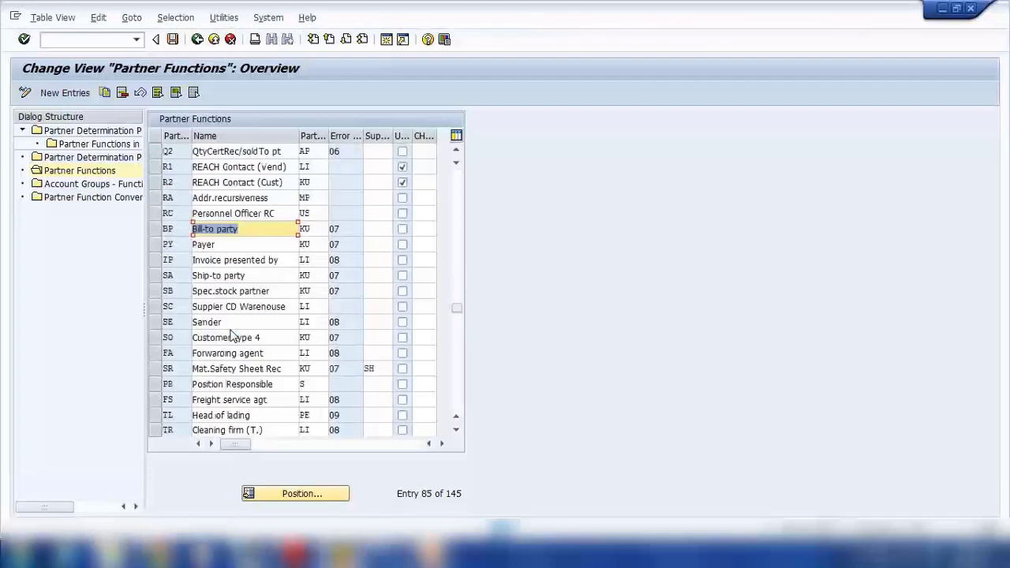
Compare the partner types of Bill-to party and Payer with Forwarding agent, Position Responsible, Employee and User responsible
{"action": "left_click", "coordinate": [157, 230]}
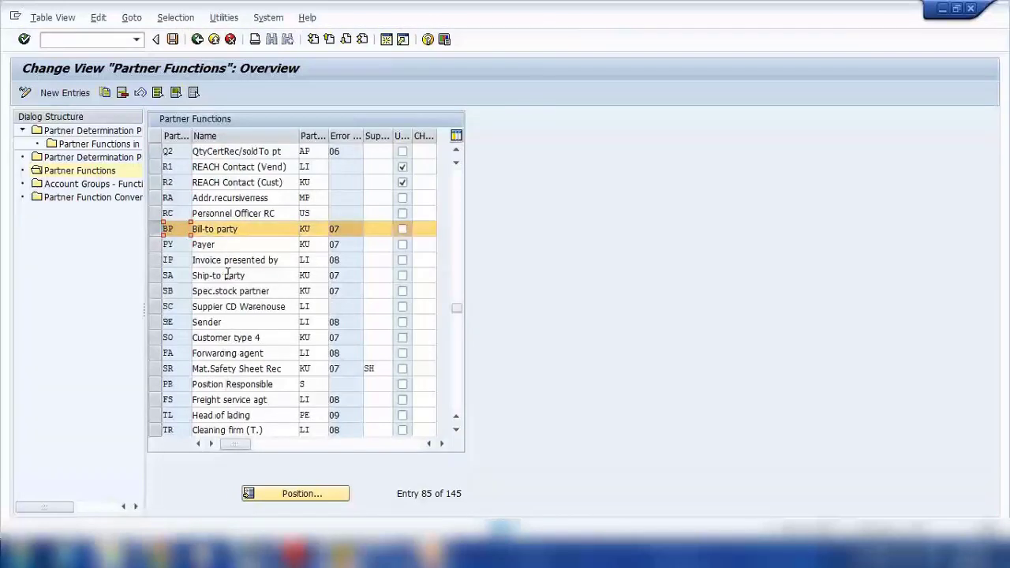
{"action": "left_click", "coordinate": [156, 245]}
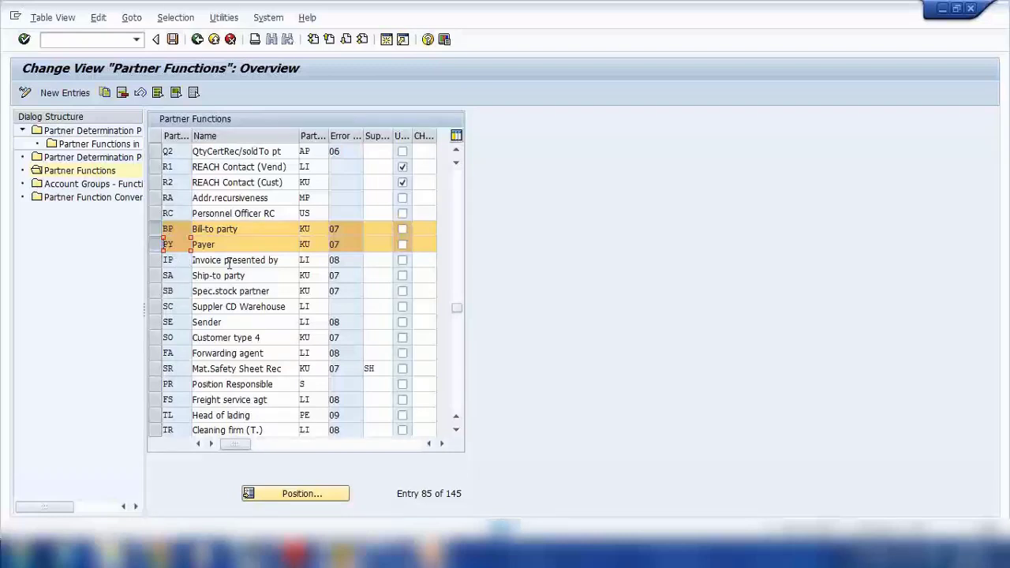
{"action": "left_click", "coordinate": [261, 353]}
{"action": "left_click_drag", "start_coordinate": [264, 352], "coordinate": [191, 352]}
{"action": "left_click_drag", "start_coordinate": [279, 384], "coordinate": [177, 383]}
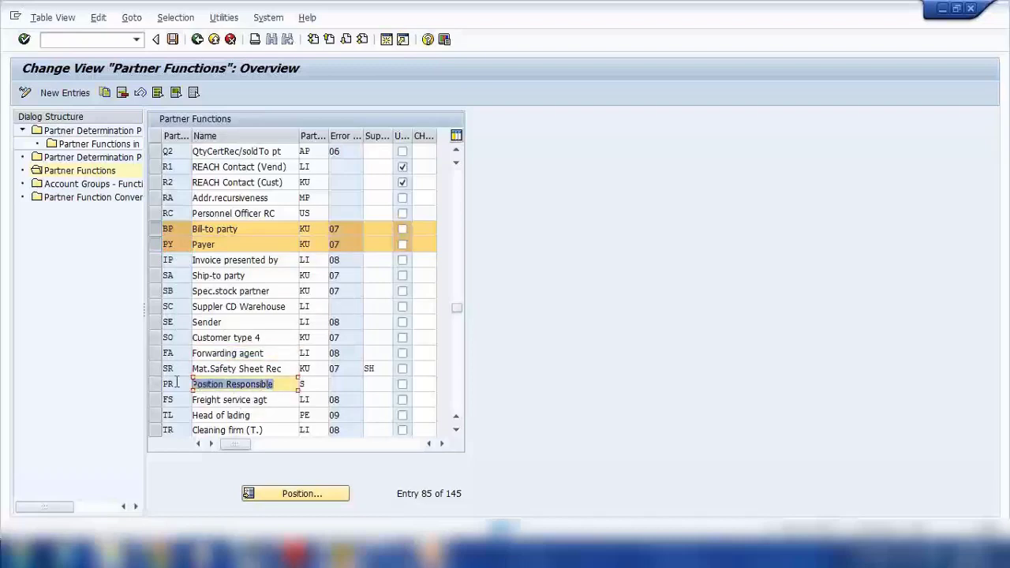
{"action": "left_click", "coordinate": [157, 247]}
{"action": "left_click", "coordinate": [455, 379]}
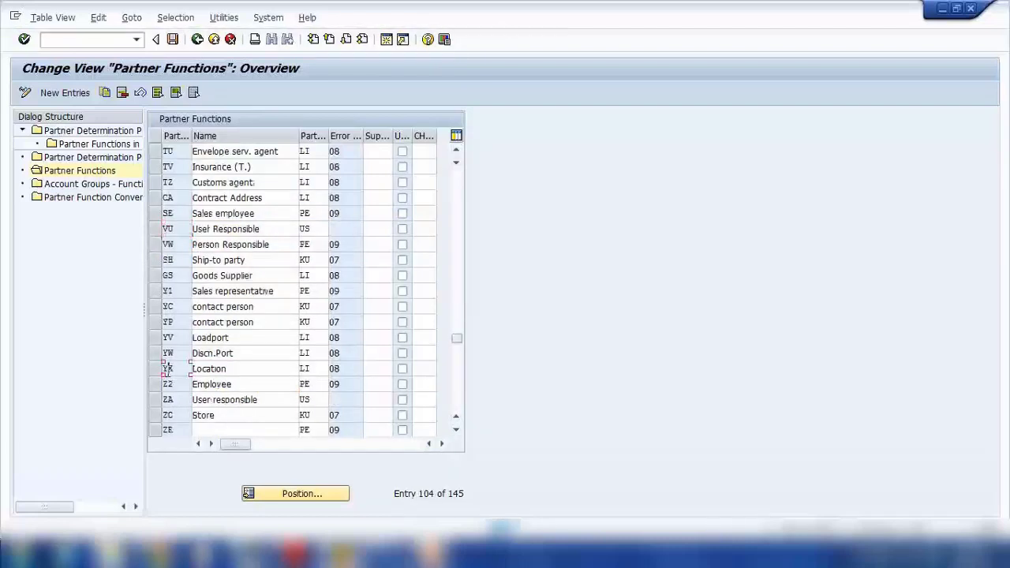
{"action": "left_click", "coordinate": [155, 384]}
{"action": "left_click", "coordinate": [155, 399]}
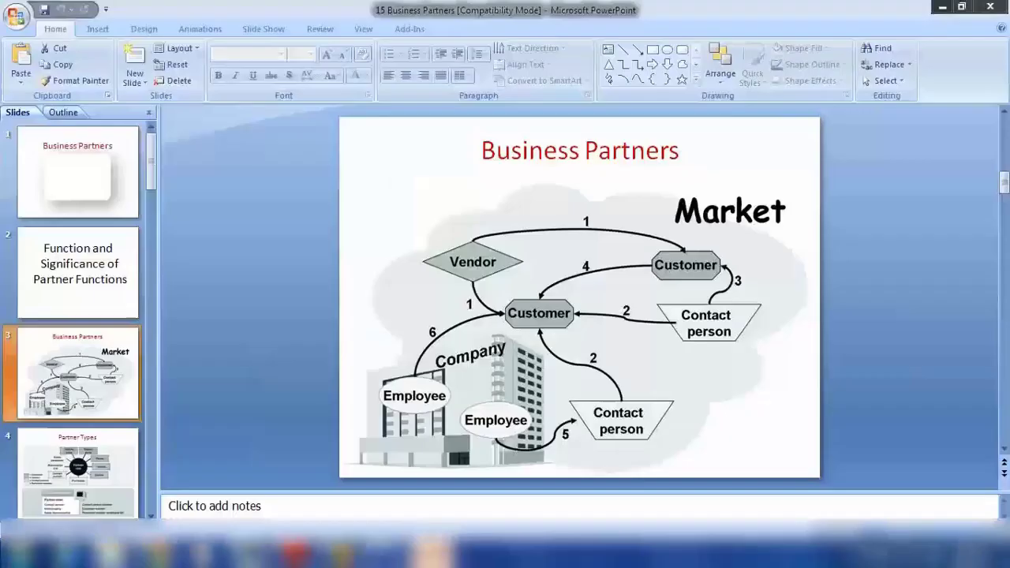
Switch back to PowerPoint and start the slide show from the "Business Partners" slide
{"action": "left_click", "coordinate": [438, 555]}
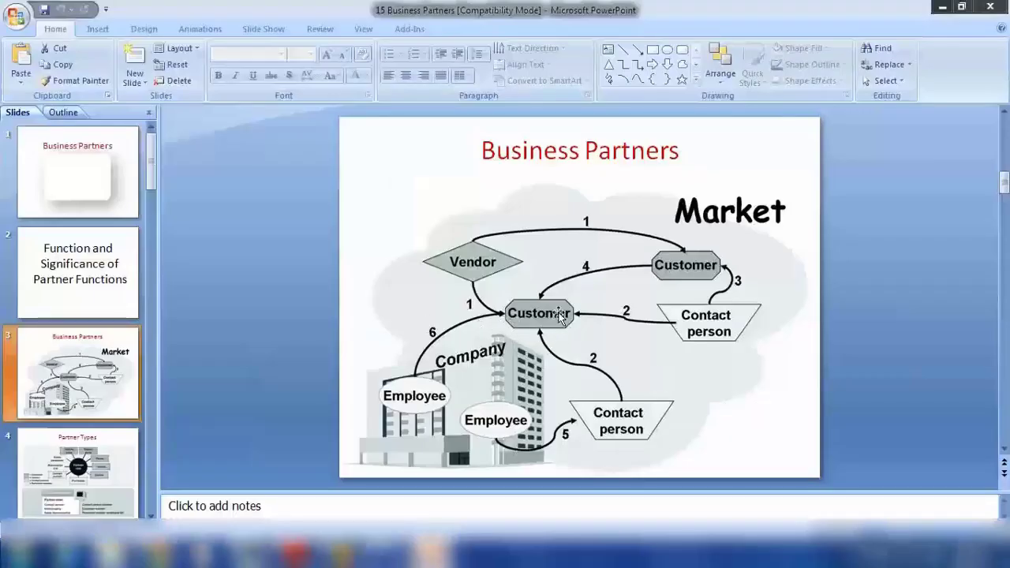
{"action": "key", "text": "shift+F5"}
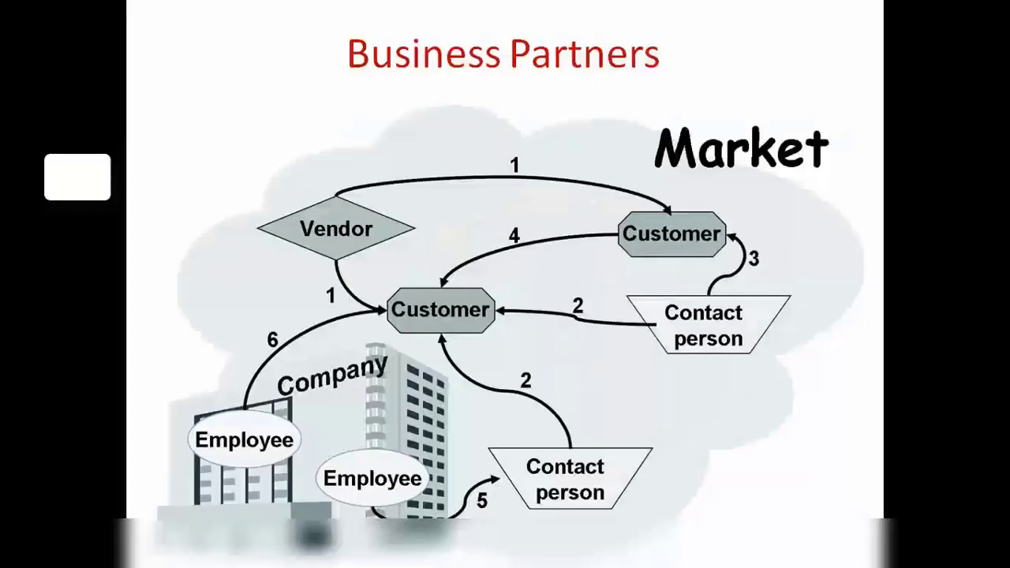
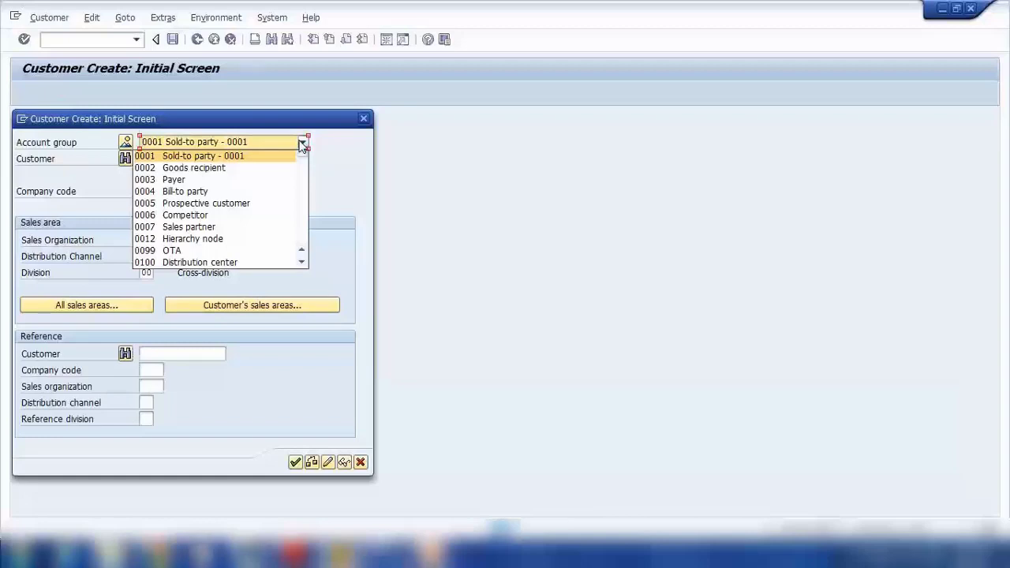
Look through the account groups available for creating a customer and close the list
{"action": "scroll", "coordinate": [251, 228], "scroll_direction": "down", "scroll_amount": 10}
{"action": "scroll", "coordinate": [250, 228], "scroll_direction": "down", "scroll_amount": 10}
{"action": "scroll", "coordinate": [261, 222], "scroll_direction": "up", "scroll_amount": 20}
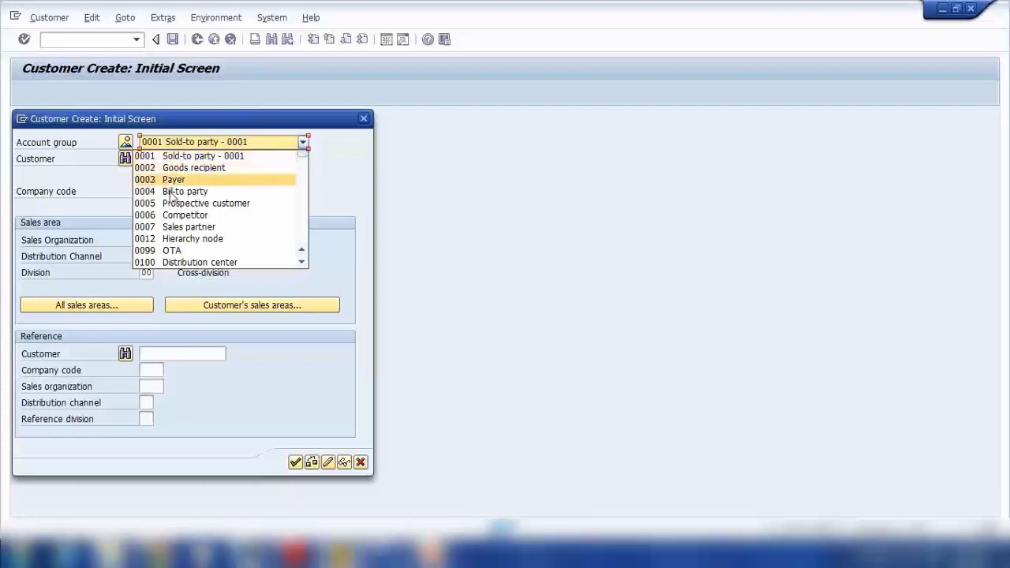
{"action": "left_click", "coordinate": [322, 178]}
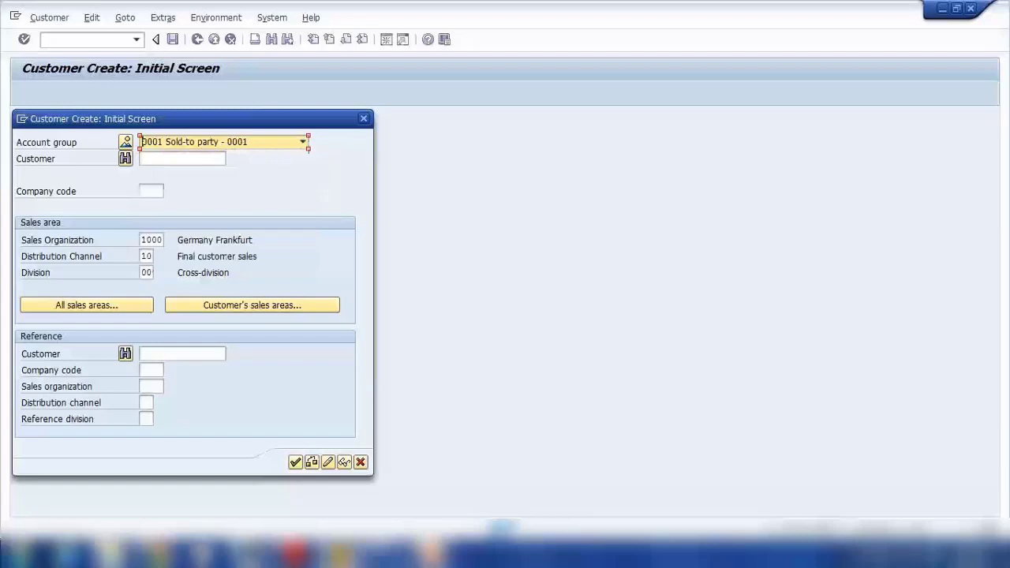
Return to the Partner Determination Procedure Assignment overview and examine the procedures assigned to account groups 0001, 0002 and 0003
{"action": "mouse_move", "coordinate": [351, 556]}
{"action": "left_click", "coordinate": [293, 505]}
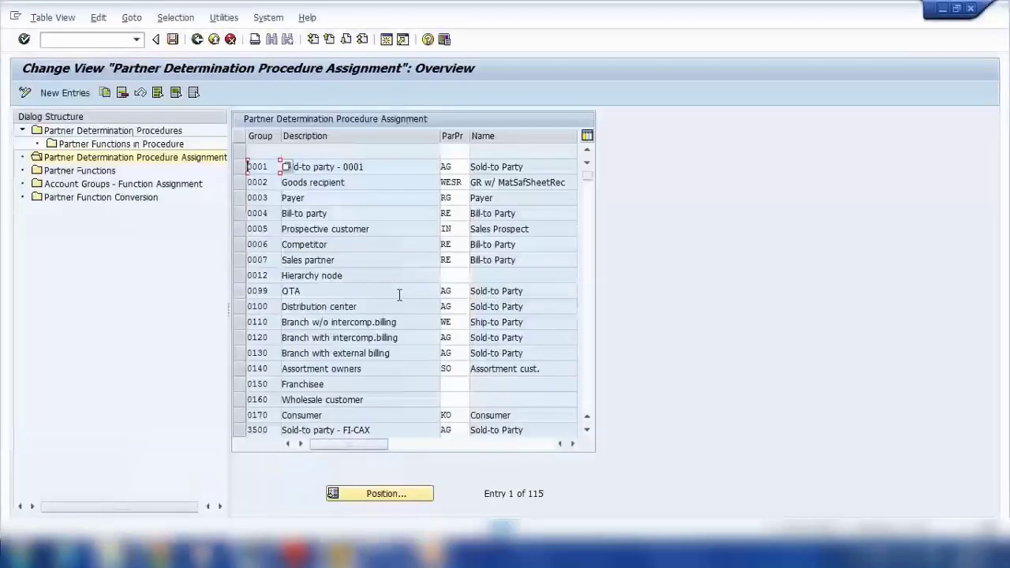
{"action": "left_click", "coordinate": [456, 168]}
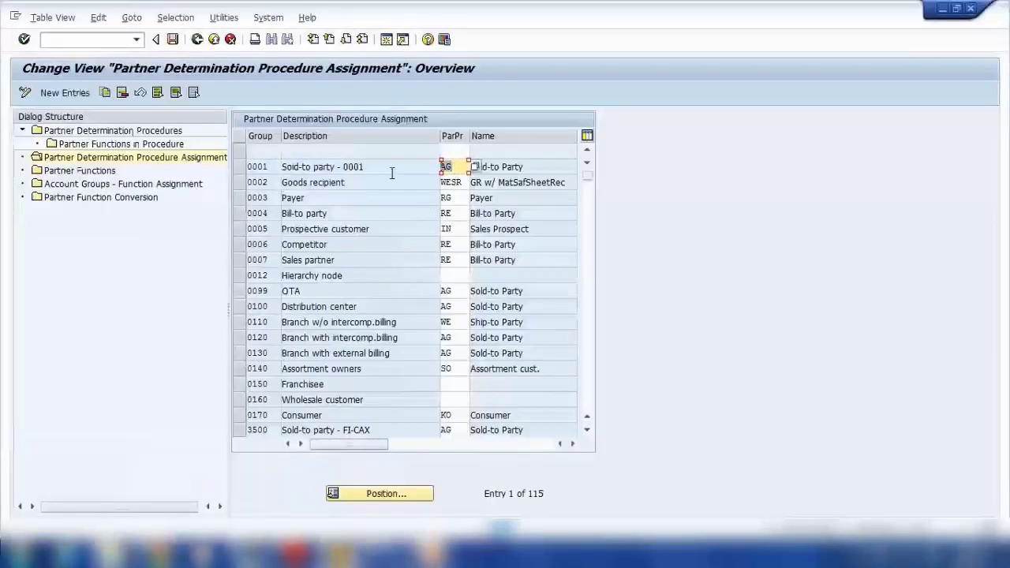
{"action": "left_click", "coordinate": [261, 167]}
{"action": "key", "text": "Tab"}
{"action": "key", "text": "Tab"}
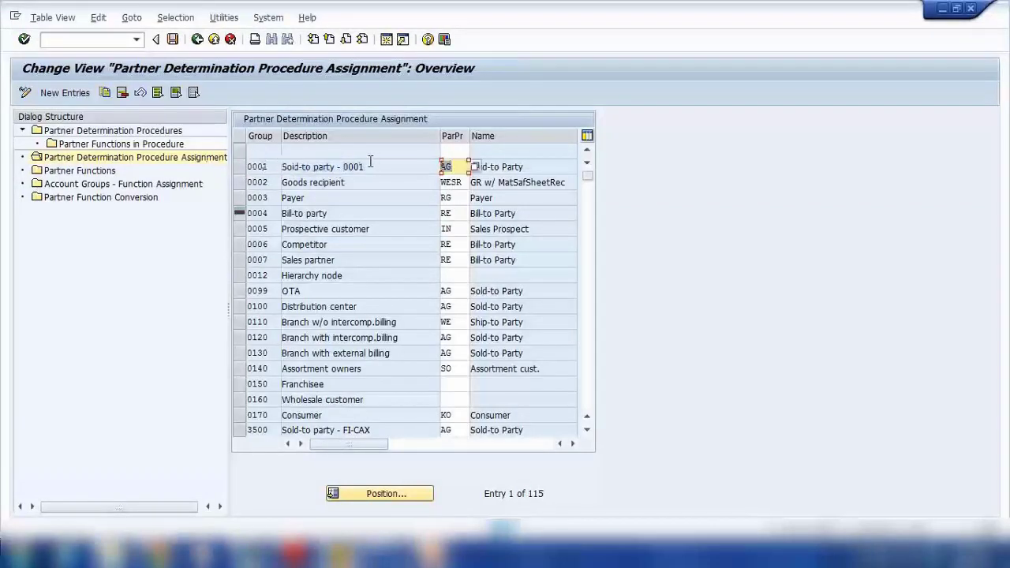
{"action": "left_click", "coordinate": [268, 185]}
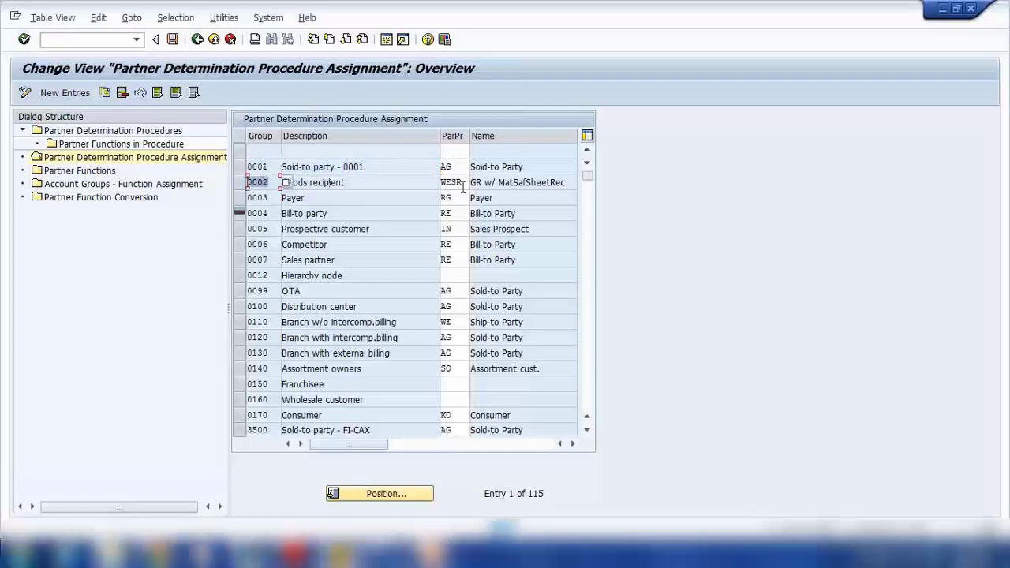
{"action": "left_click", "coordinate": [465, 183]}
{"action": "left_click", "coordinate": [270, 198]}
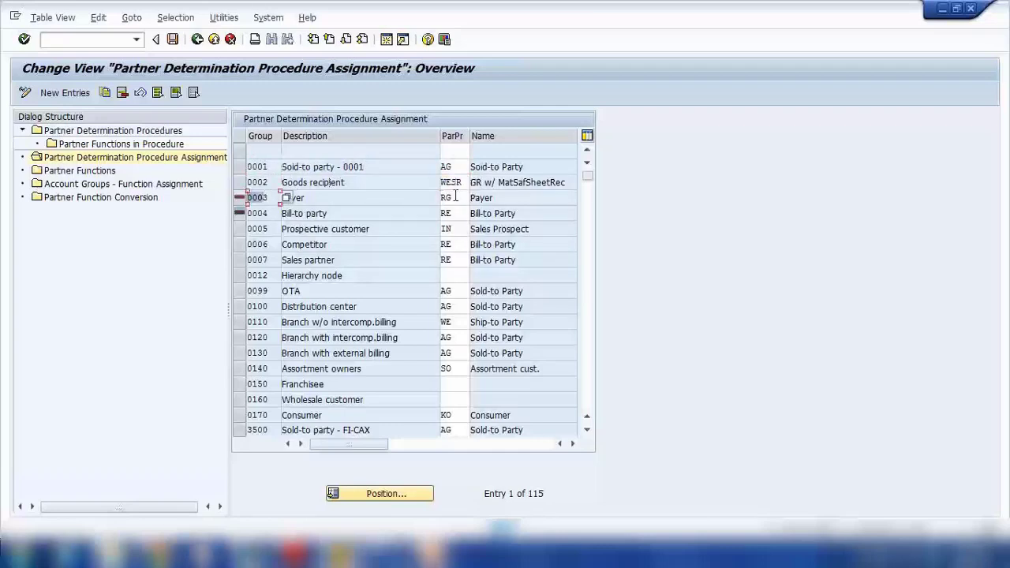
{"action": "key", "text": "Tab"}
{"action": "key", "text": "Tab"}
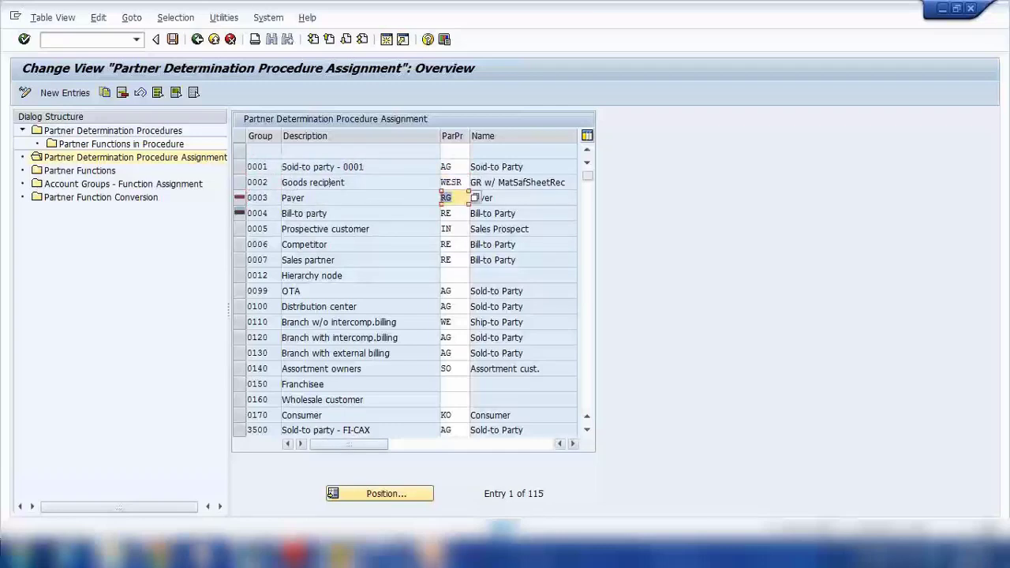
Switch to PowerPoint, start the slide show from "Partner Types" and advance to the "Partner Functions" slide
{"action": "left_click", "coordinate": [430, 552]}
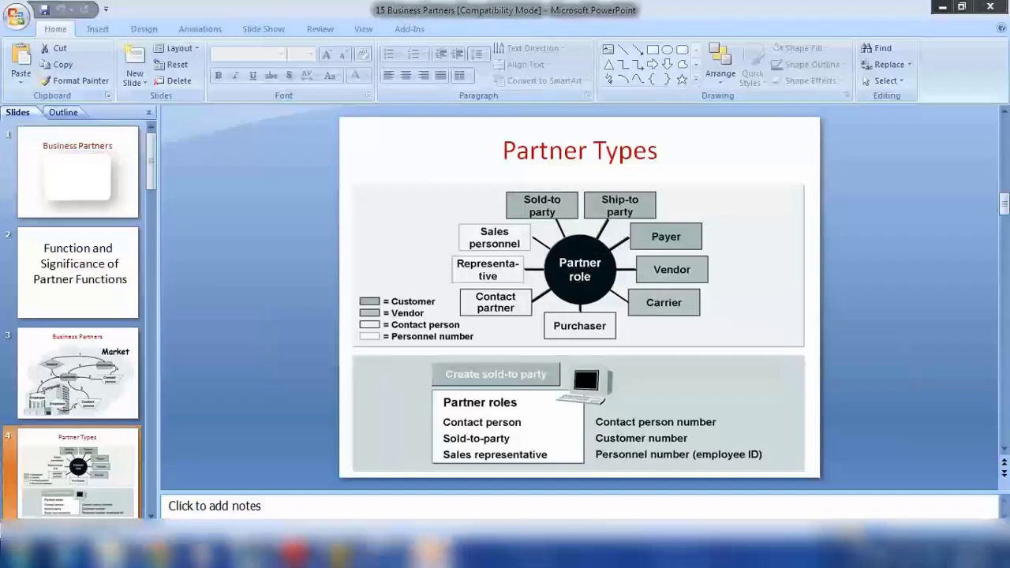
{"action": "left_click", "coordinate": [866, 544]}
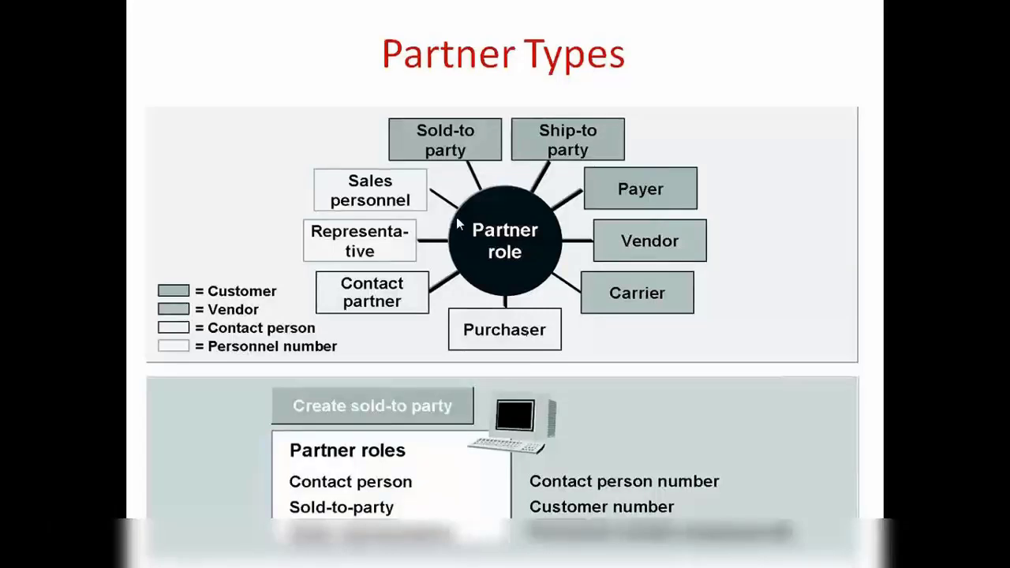
{"action": "key", "text": "Right"}
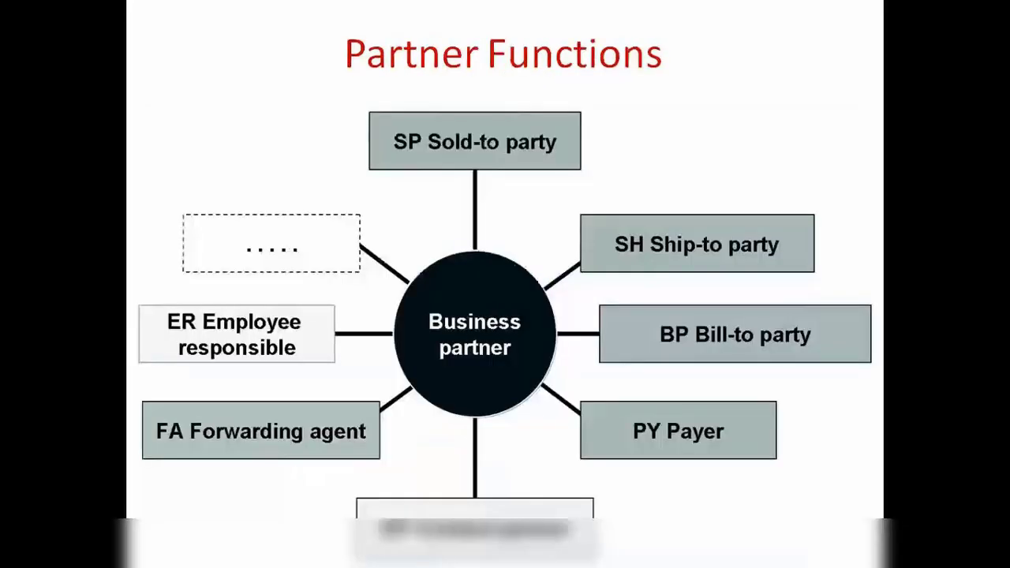